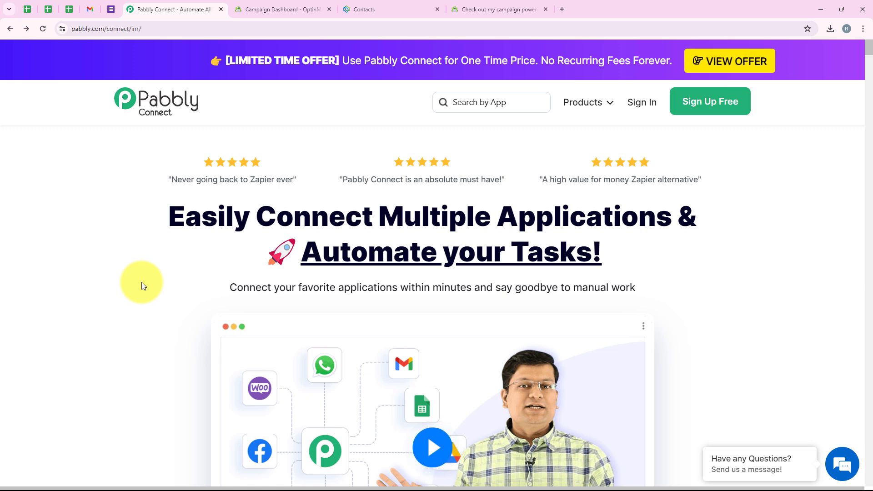
# Sign in to the Pabbly account and open the Pabbly Connect application.
pyautogui.click(171, 30)
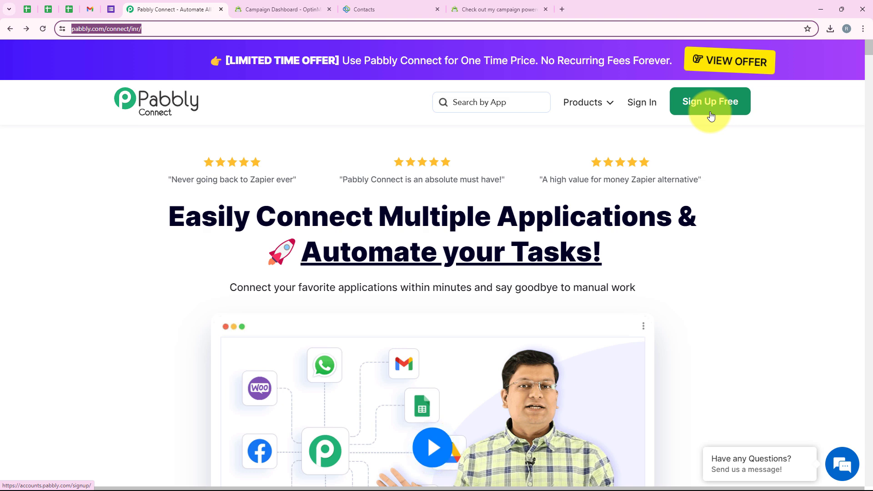
pyautogui.click(653, 104)
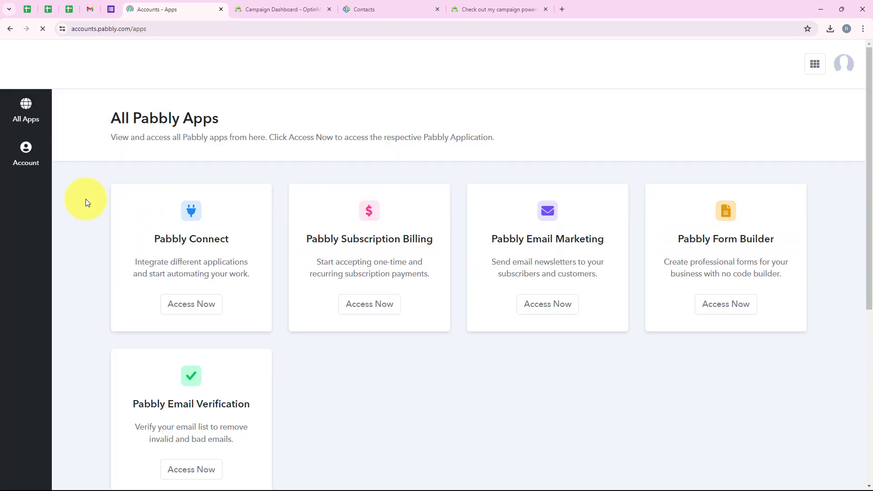
pyautogui.moveTo(105, 103); pyautogui.dragTo(250, 124)
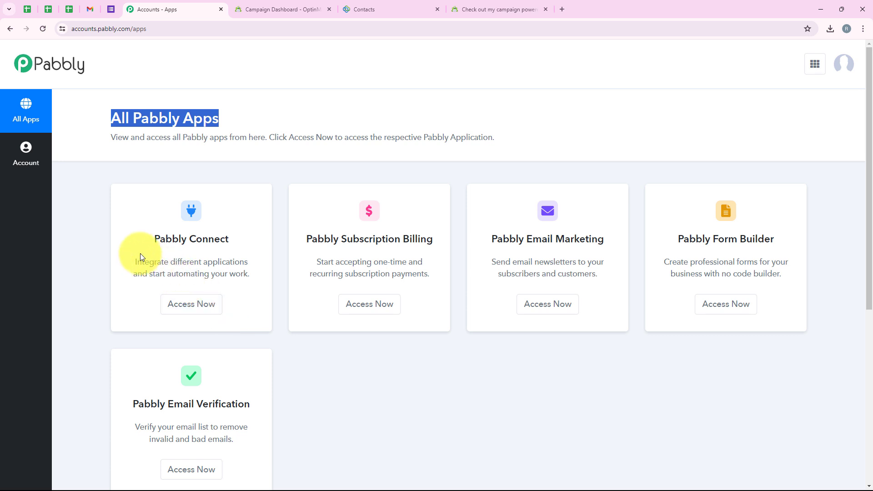
pyautogui.moveTo(151, 239); pyautogui.dragTo(244, 240)
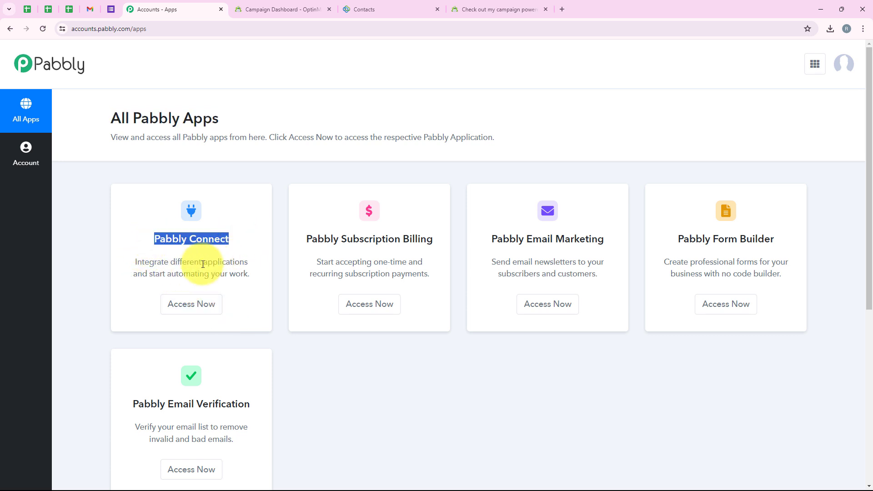
pyautogui.moveTo(172, 262); pyautogui.dragTo(250, 266)
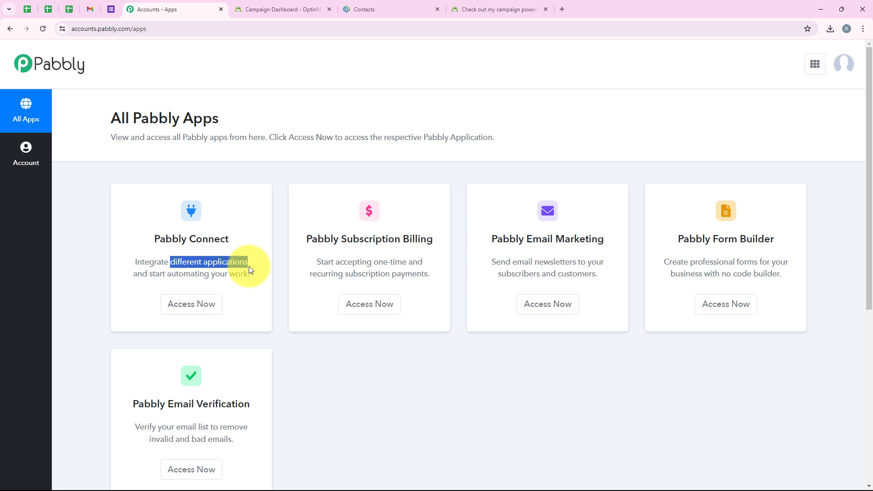
pyautogui.click(191, 309)
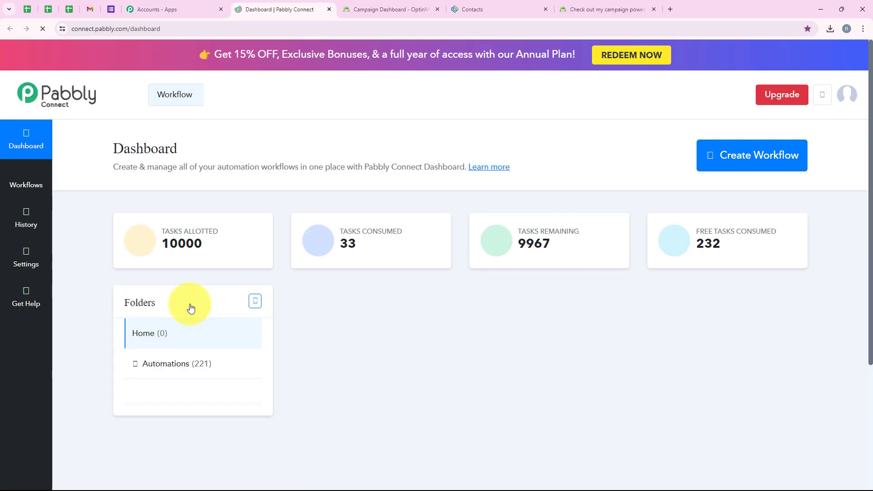
# Start a new workflow from the dashboard and choose Automations as its folder.
pyautogui.moveTo(99, 152); pyautogui.dragTo(205, 152)
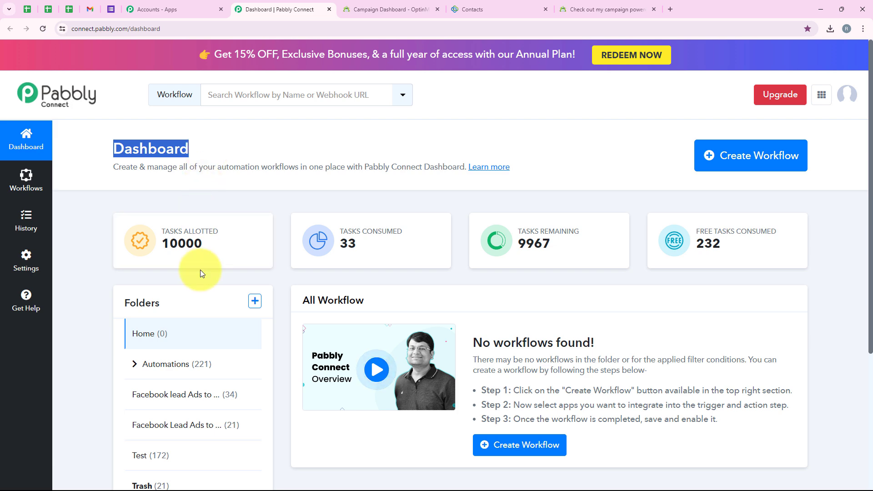
pyautogui.click(750, 162)
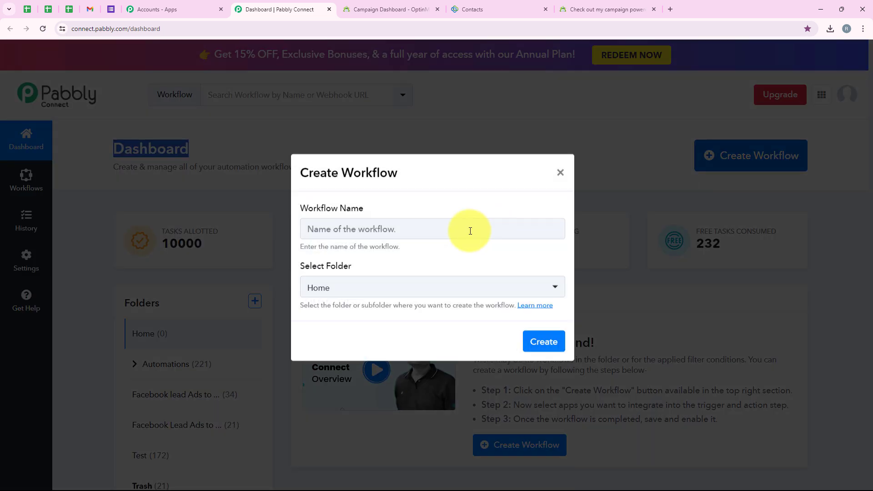
pyautogui.click(468, 227)
pyautogui.moveTo(373, 216); pyautogui.dragTo(269, 221)
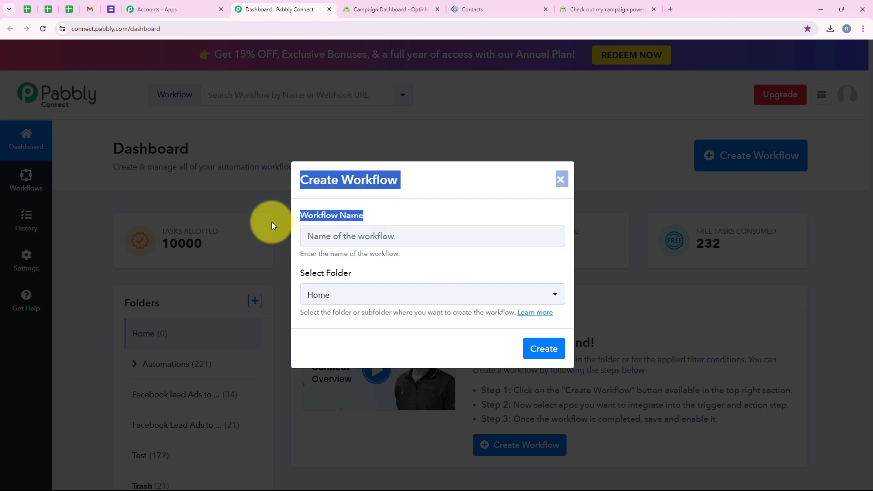
pyautogui.click(346, 275)
pyautogui.moveTo(345, 273); pyautogui.dragTo(303, 272)
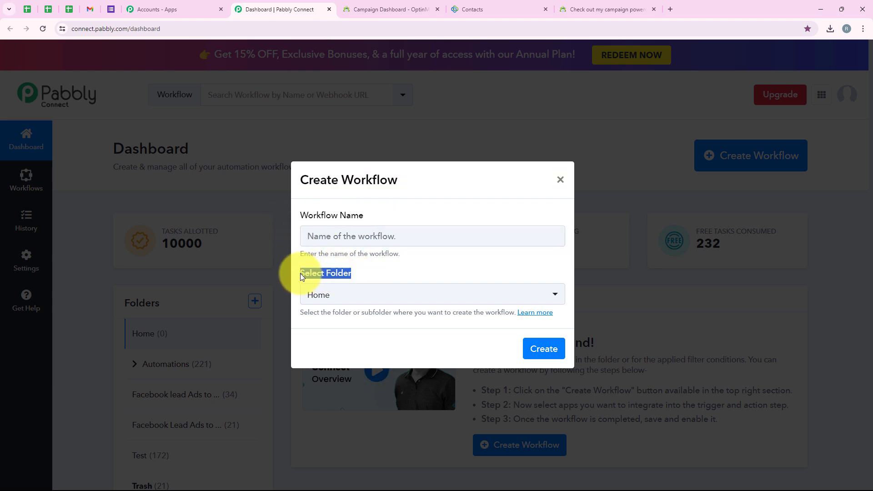
pyautogui.click(394, 270)
pyautogui.click(437, 294)
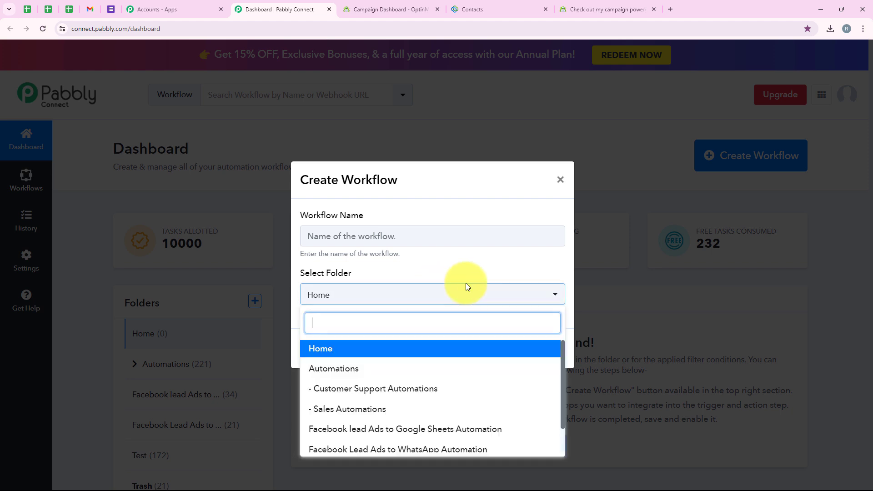
pyautogui.click(490, 368)
# Name the workflow "How to Create Vtiger Contact for OptinMonster Lead" and create it.
pyautogui.click(349, 237)
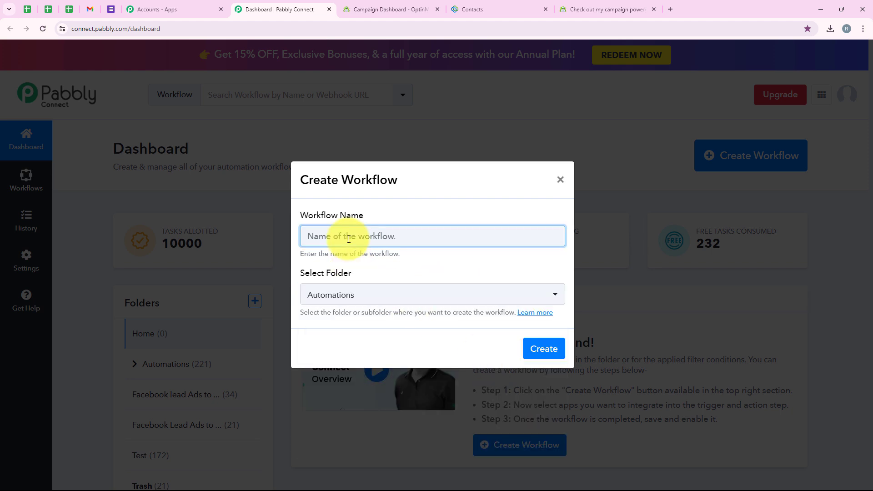
pyautogui.write('How to Create Vtiger Contact for OptinMonster Lead')
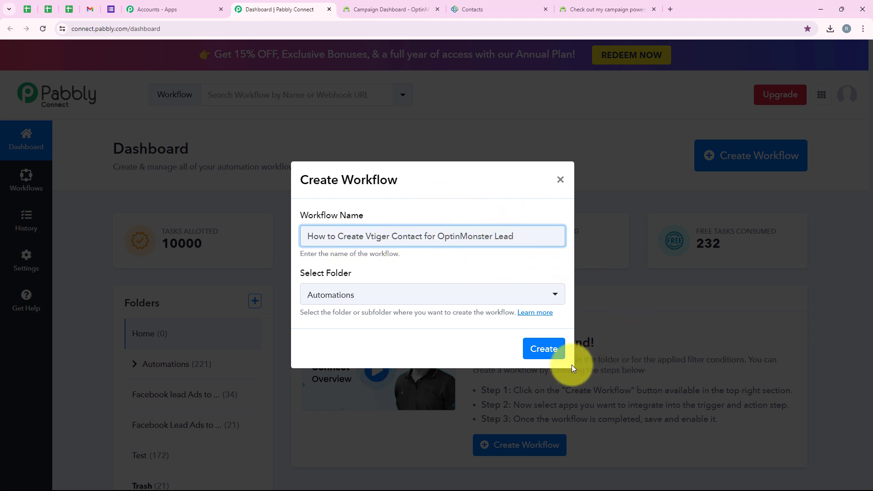
pyautogui.click(539, 351)
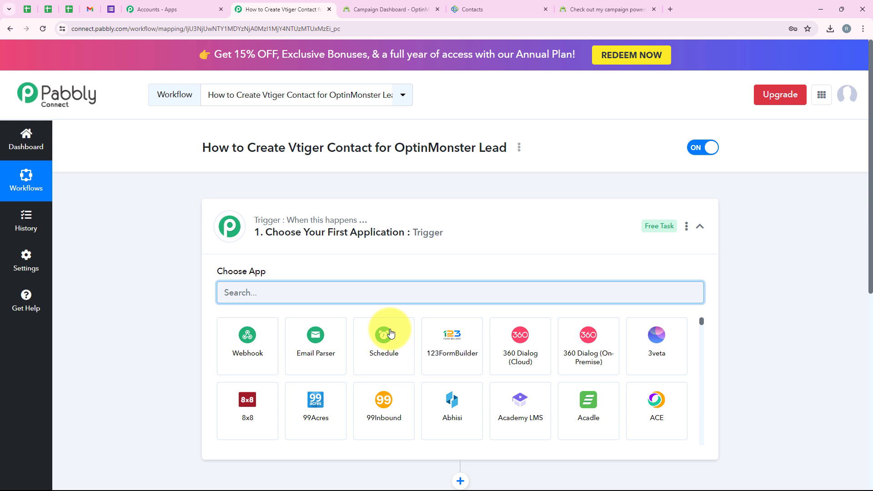
# Choose OptinMonster as the workflow's trigger application.
pyautogui.click(468, 249)
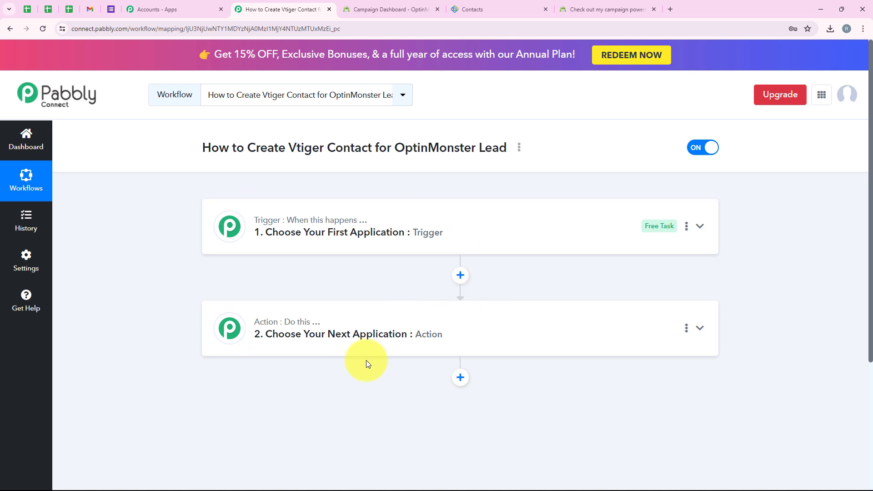
pyautogui.click(390, 231)
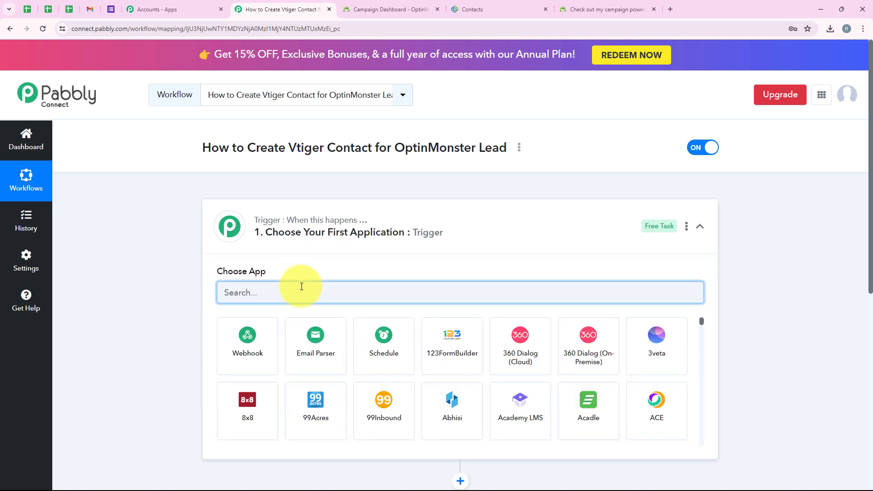
pyautogui.write('Optinmonster')
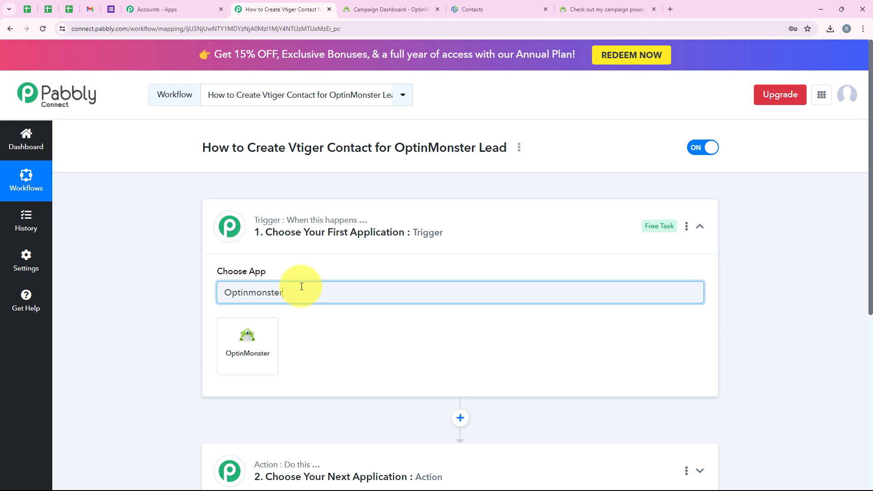
pyautogui.doubleClick(302, 287)
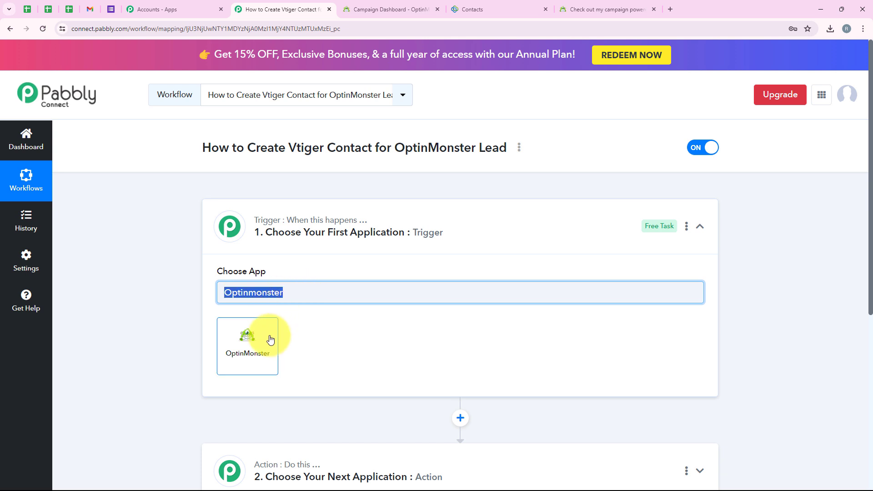
pyautogui.click(263, 345)
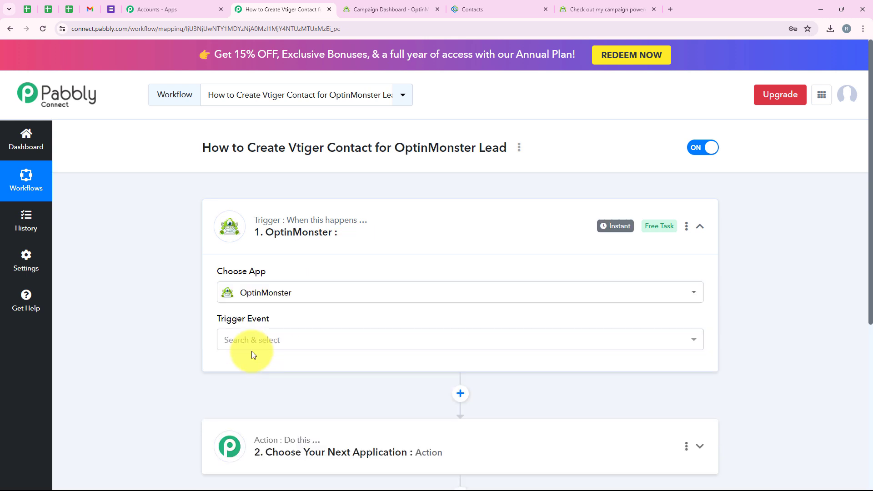
# Set the OptinMonster trigger event to New Lead and copy the trigger's webhook URL.
pyautogui.moveTo(208, 318); pyautogui.dragTo(267, 323)
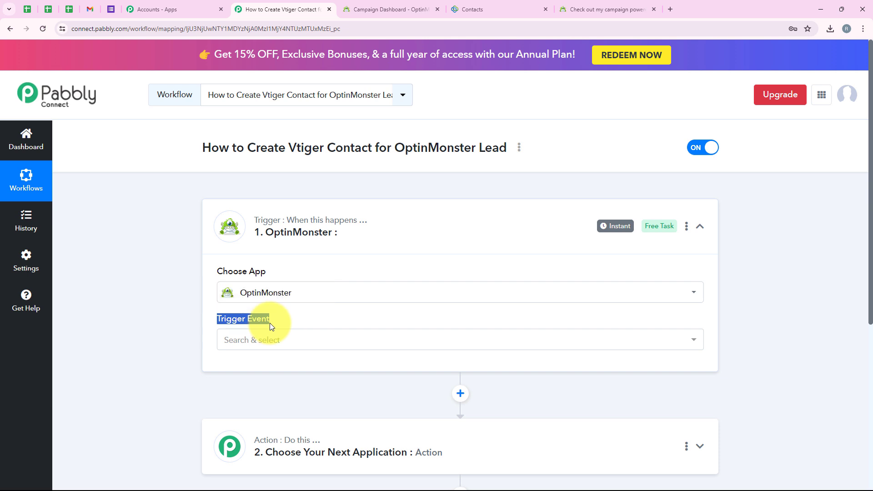
pyautogui.click(272, 339)
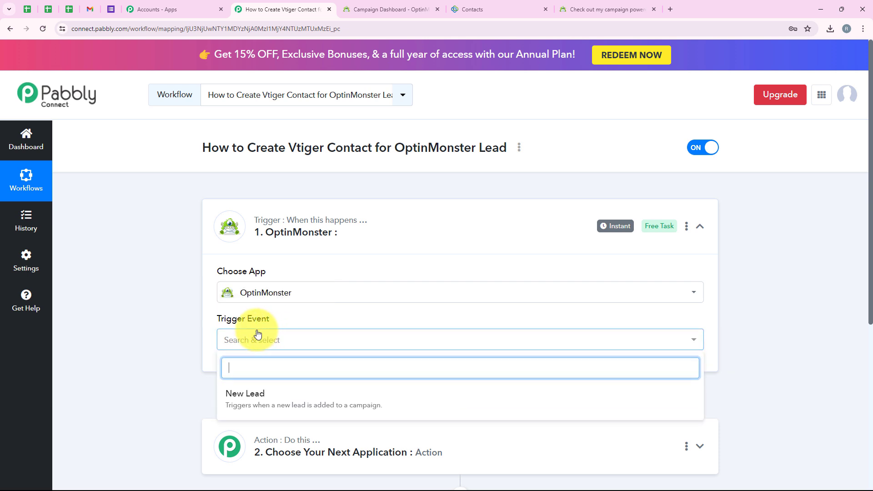
pyautogui.click(237, 394)
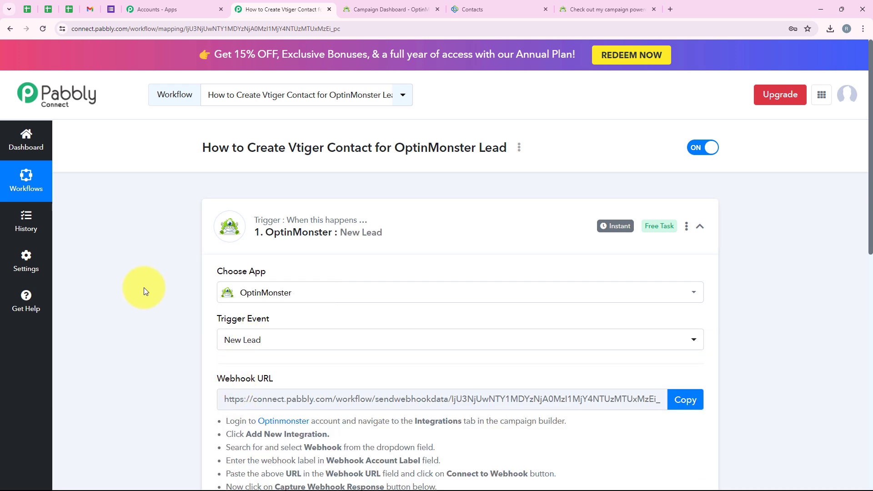
pyautogui.scroll(-3, 658, 311)
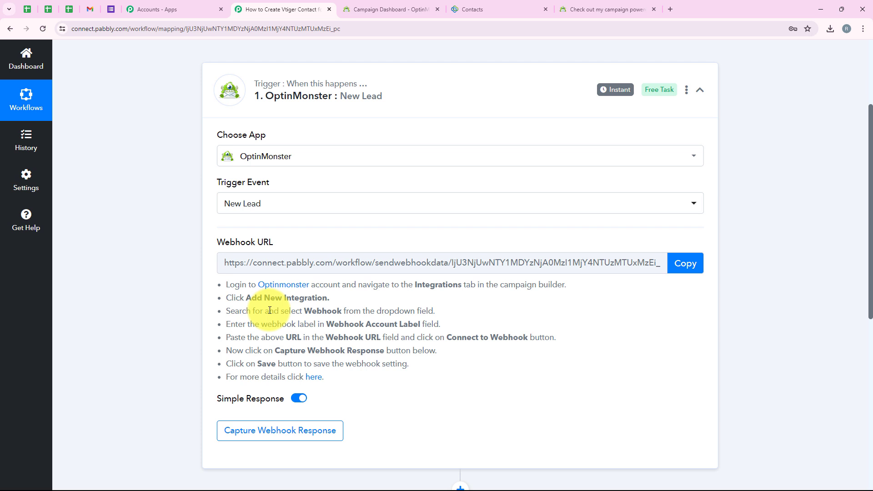
pyautogui.click(680, 263)
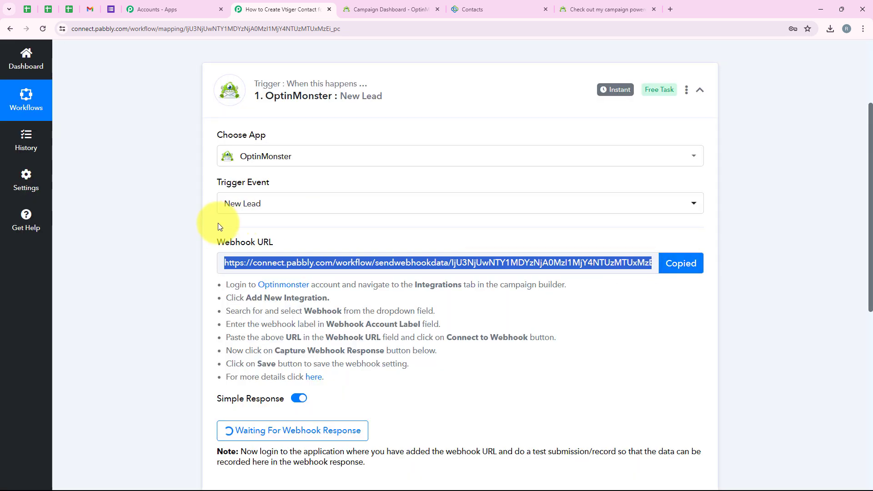
# Switch to OptinMonster and open the integration settings of the PabCon popup campaign for editing.
pyautogui.click(386, 9)
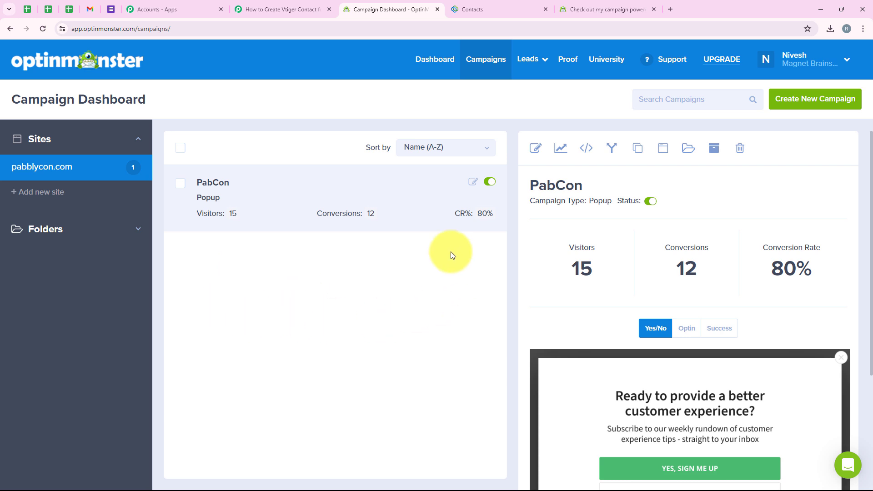
pyautogui.click(218, 184)
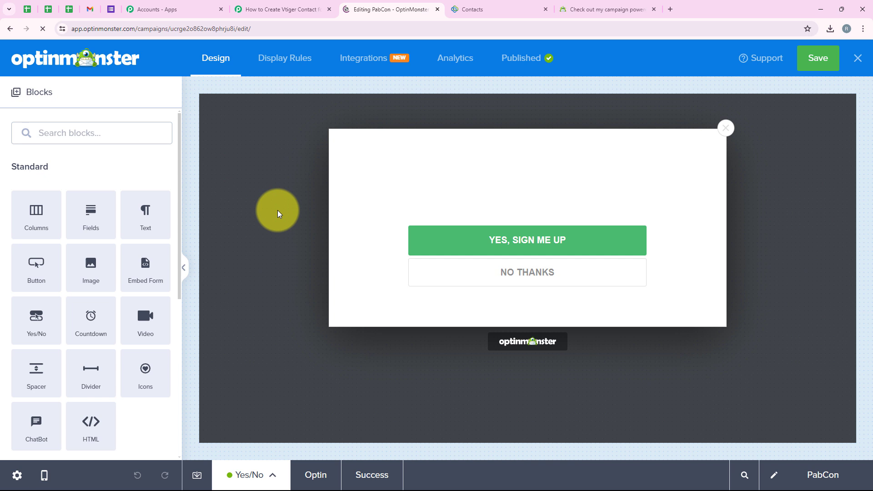
pyautogui.click(278, 211)
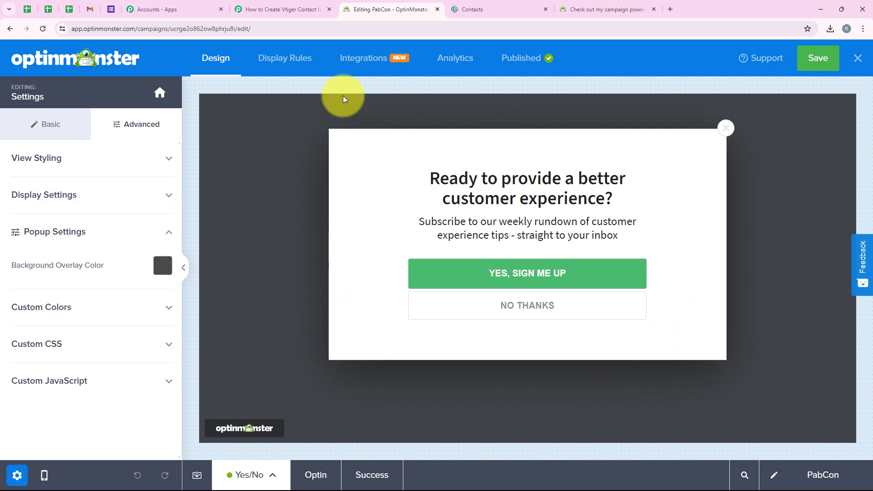
pyautogui.click(357, 66)
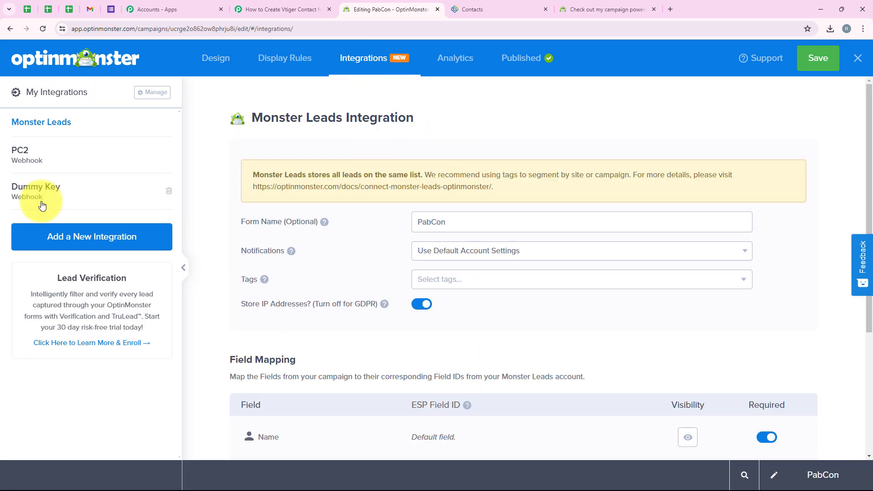
# Add a new integration of type Webhook to the PabCon campaign, with the Add New Webhook option.
pyautogui.click(36, 236)
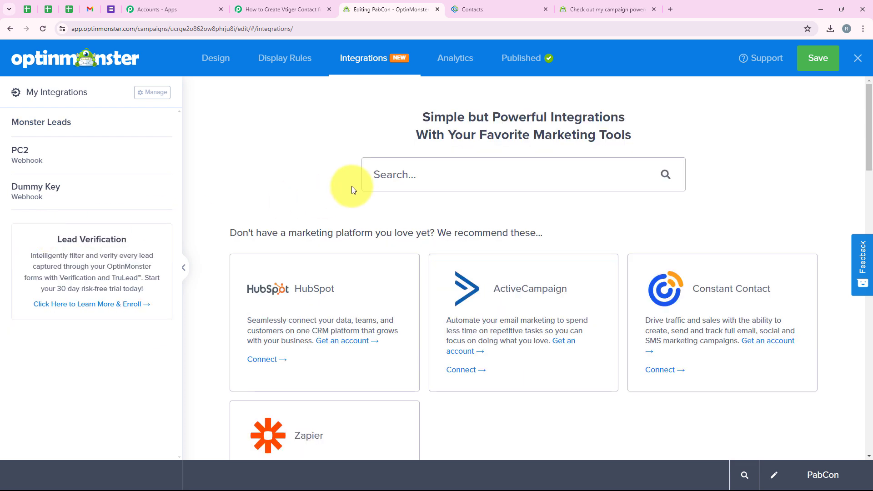
pyautogui.scroll(-4, 352, 186)
pyautogui.scroll(-6, 352, 187)
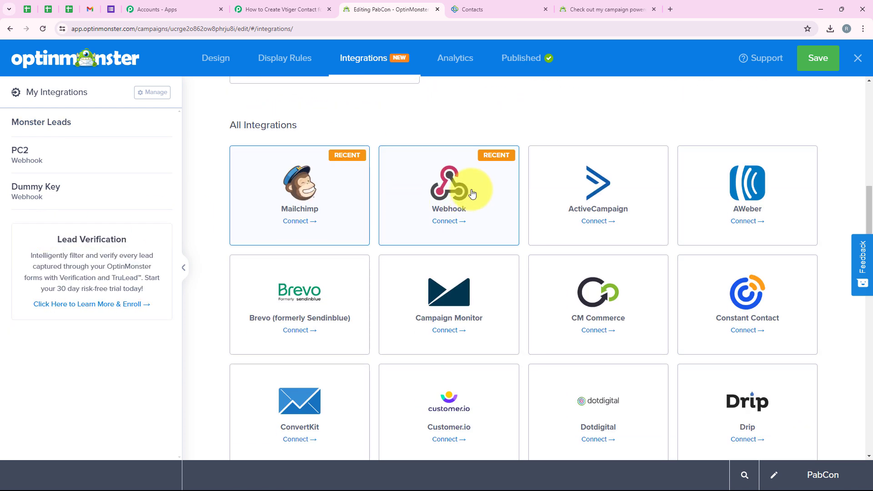
pyautogui.click(456, 228)
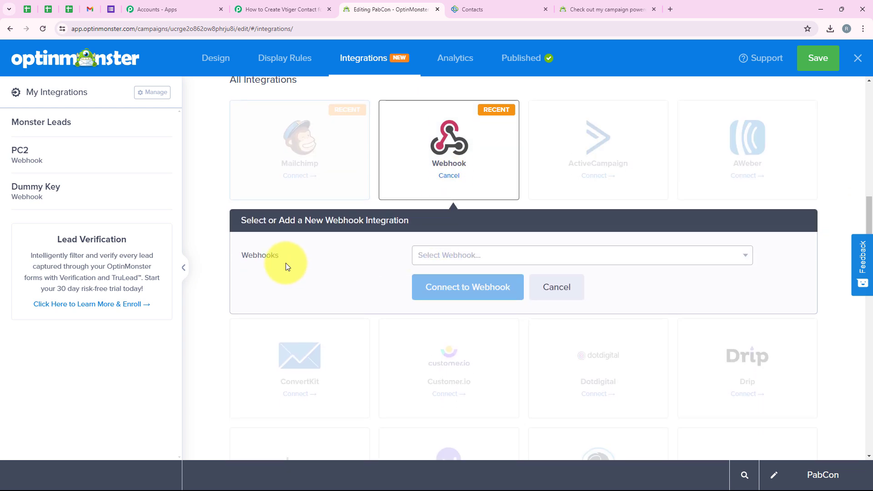
pyautogui.click(442, 253)
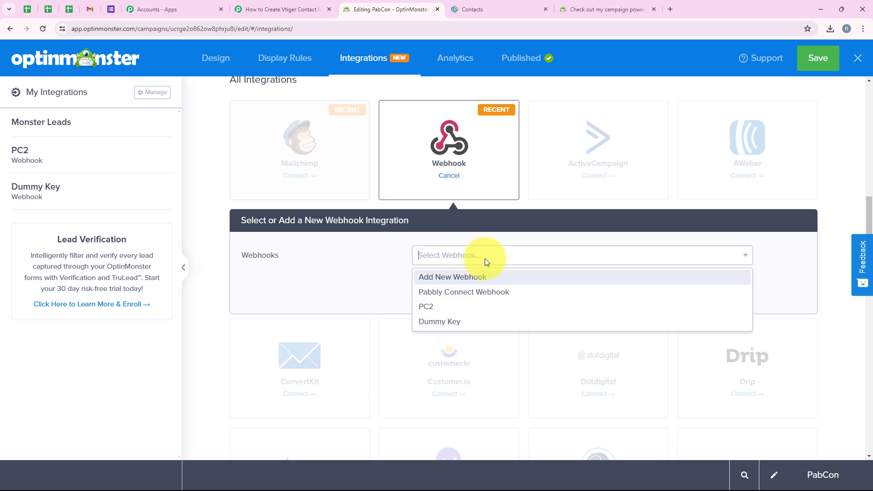
pyautogui.click(427, 278)
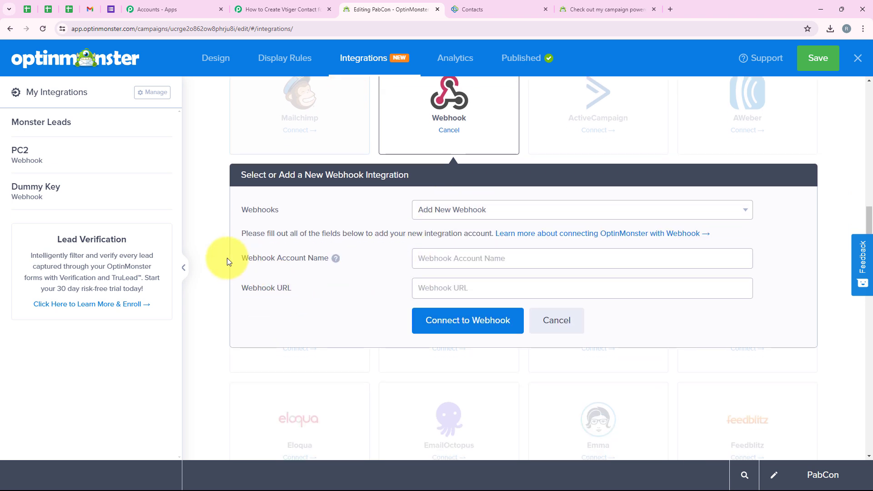
# Name the webhook account Vtiger, paste the copied Pabbly Connect URL as its webhook URL, and connect to the webhook.
pyautogui.moveTo(242, 258); pyautogui.dragTo(329, 259)
pyautogui.click(235, 288)
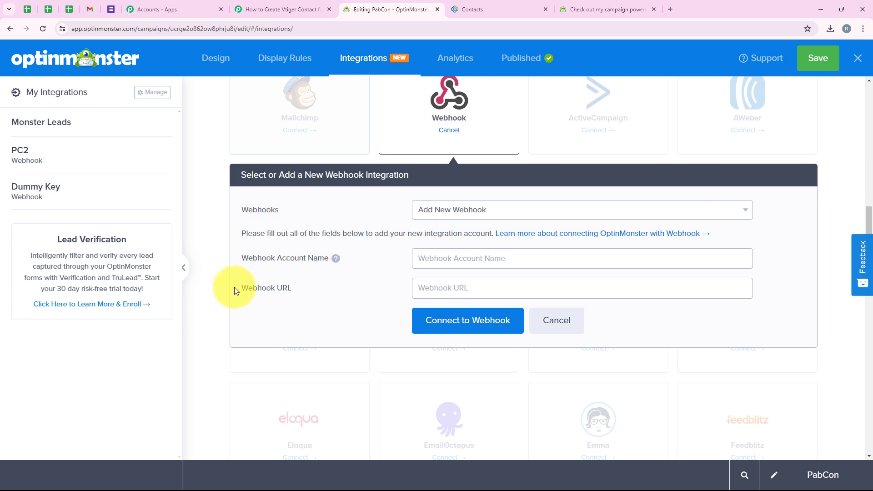
pyautogui.moveTo(234, 288); pyautogui.dragTo(497, 370)
pyautogui.click(497, 268)
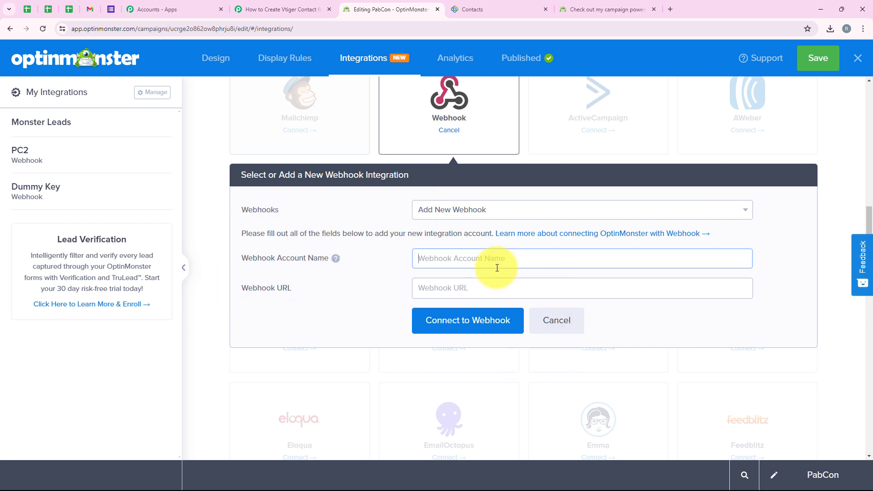
pyautogui.write('Vtiger')
pyautogui.rightClick(479, 288)
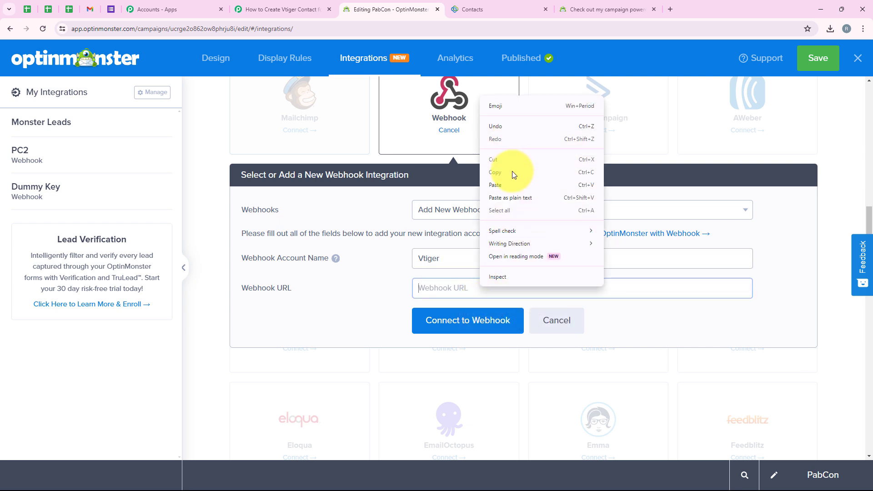
pyautogui.click(500, 185)
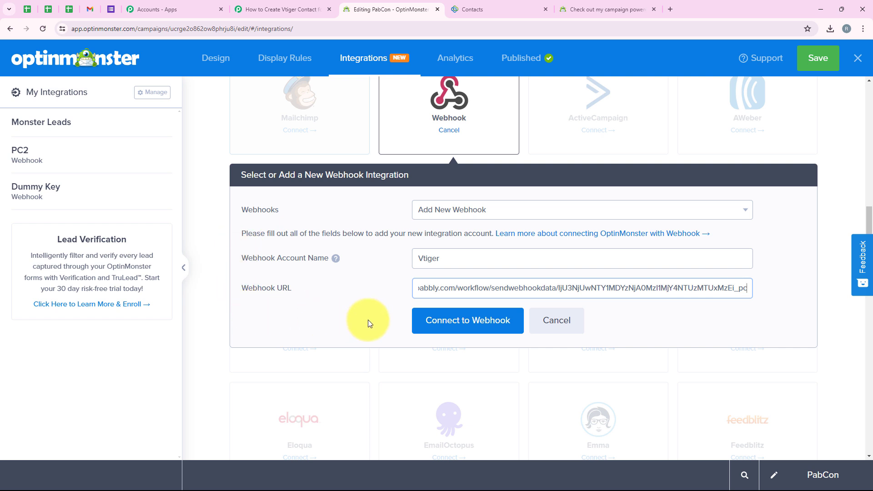
pyautogui.click(437, 324)
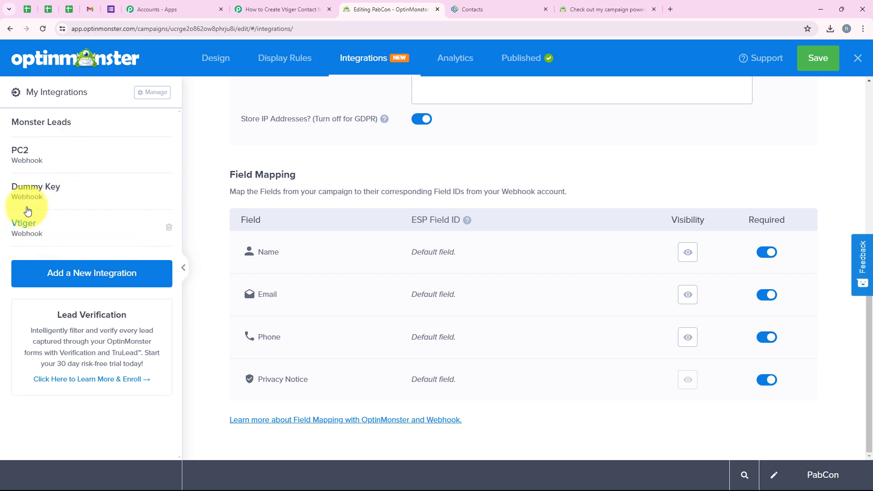
# Switch to Pabbly Connect and examine the test response received by the OptinMonster trigger, including the campaign title.
pyautogui.click(268, 9)
pyautogui.scroll(-6, 437, 197)
pyautogui.scroll(-2, 436, 197)
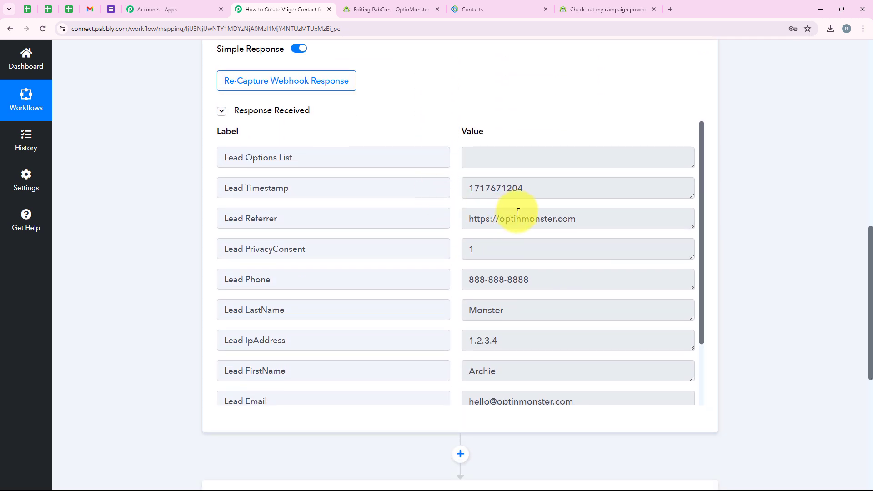
pyautogui.scroll(-2, 516, 205)
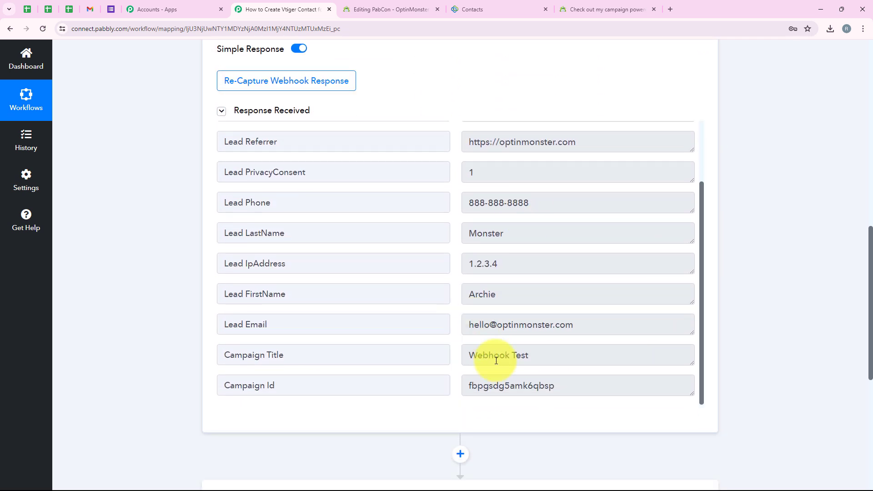
pyautogui.moveTo(587, 356); pyautogui.dragTo(468, 356)
pyautogui.scroll(6, 452, 306)
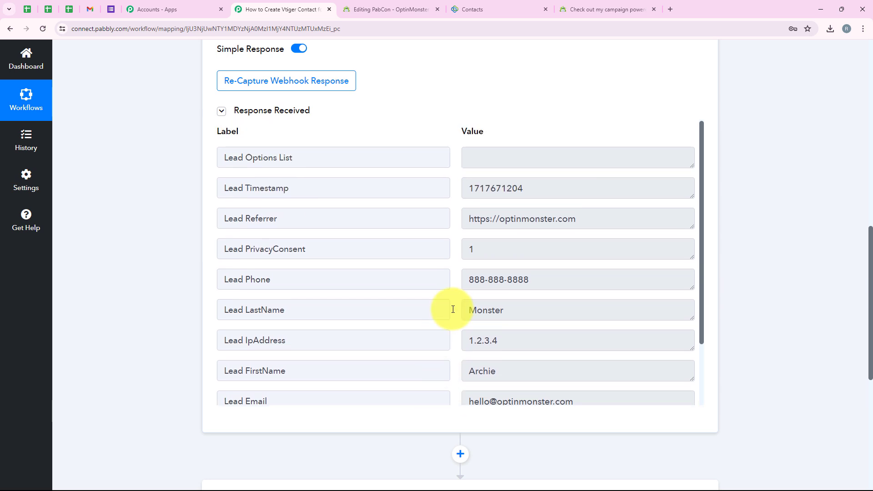
pyautogui.click(364, 9)
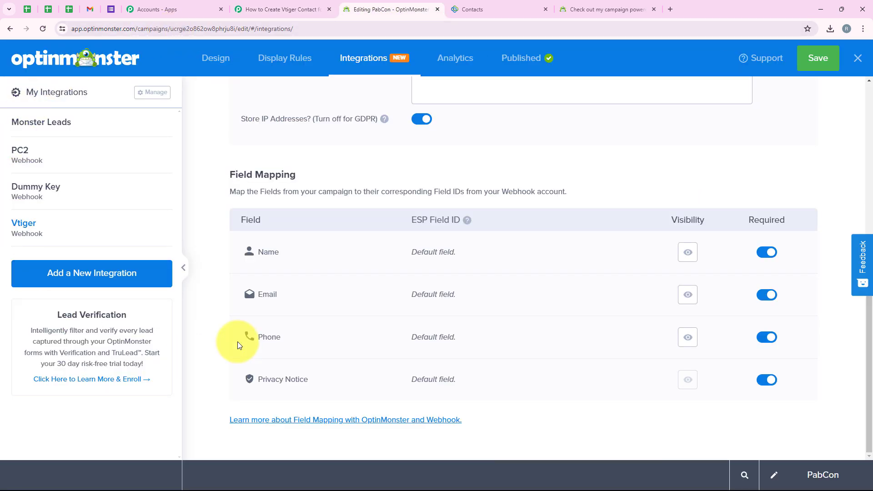
# Start re-capturing the trigger's webhook response in Pabbly Connect, and save the PabCon campaign in OptinMonster.
pyautogui.click(274, 6)
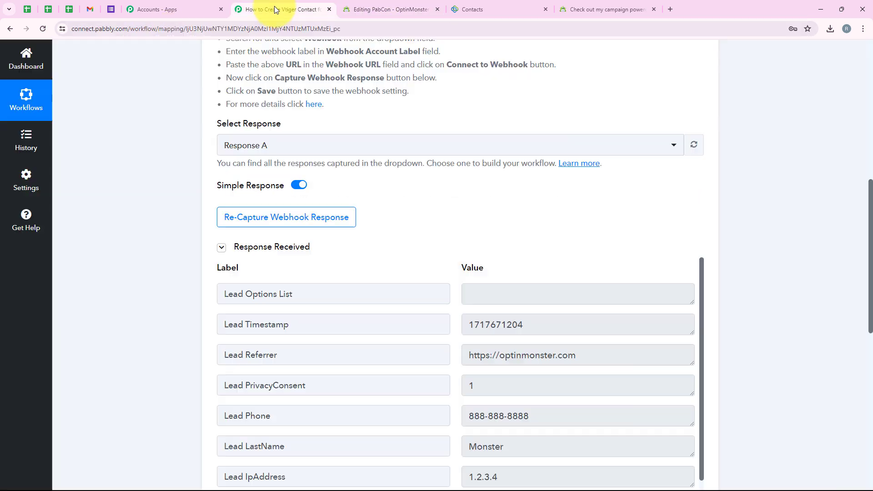
pyautogui.click(268, 231)
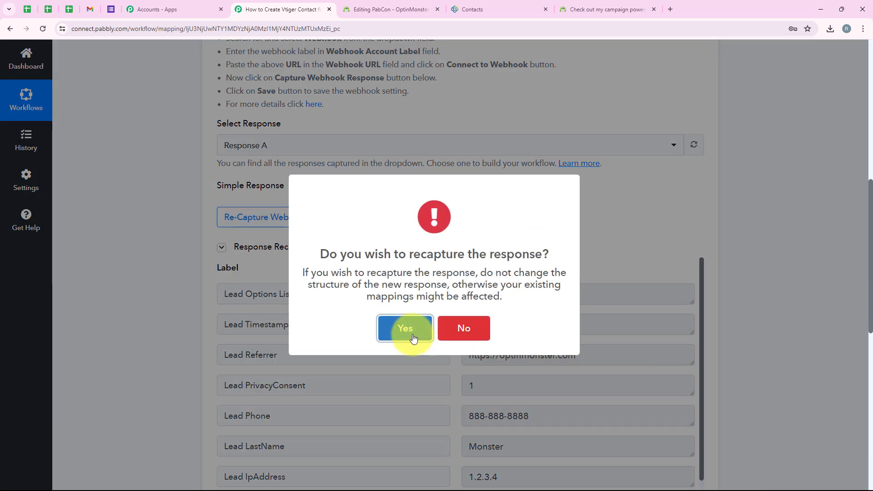
pyautogui.click(413, 339)
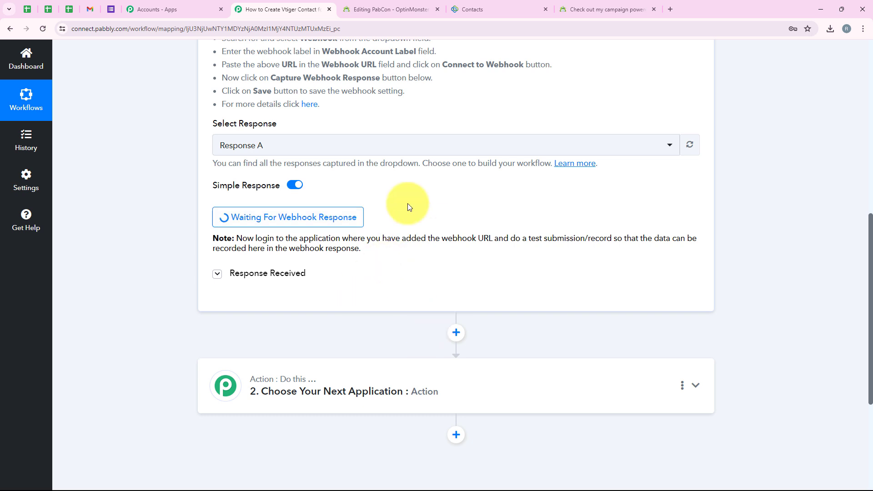
pyautogui.click(387, 15)
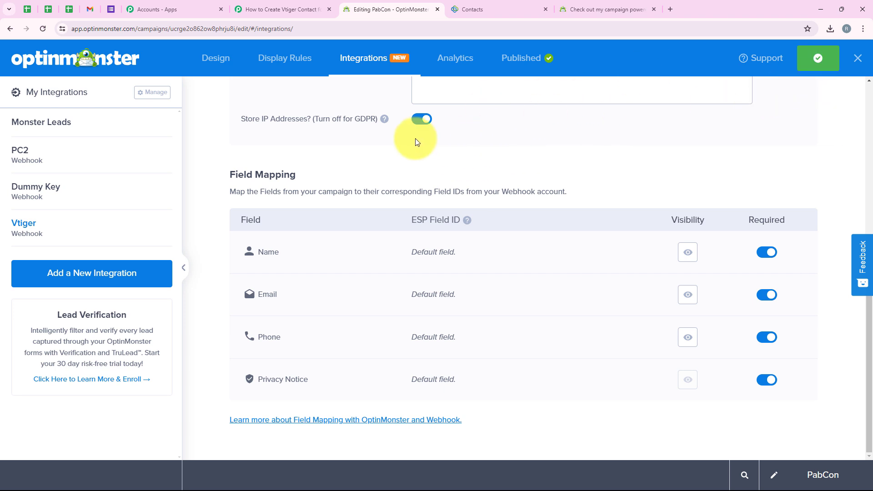
# Open the live campaign popup, accept the sign-up, fill in the test lead's saved name, email and phone number, and subscribe.
pyautogui.click(593, 4)
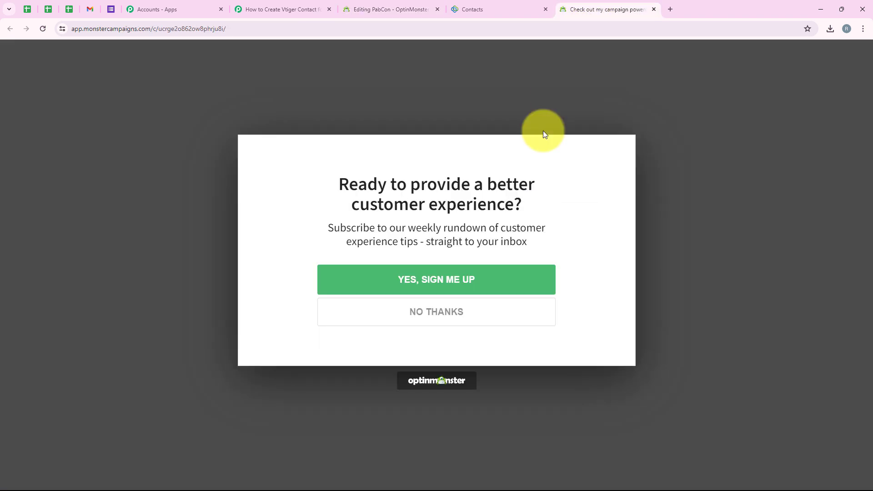
pyautogui.click(422, 282)
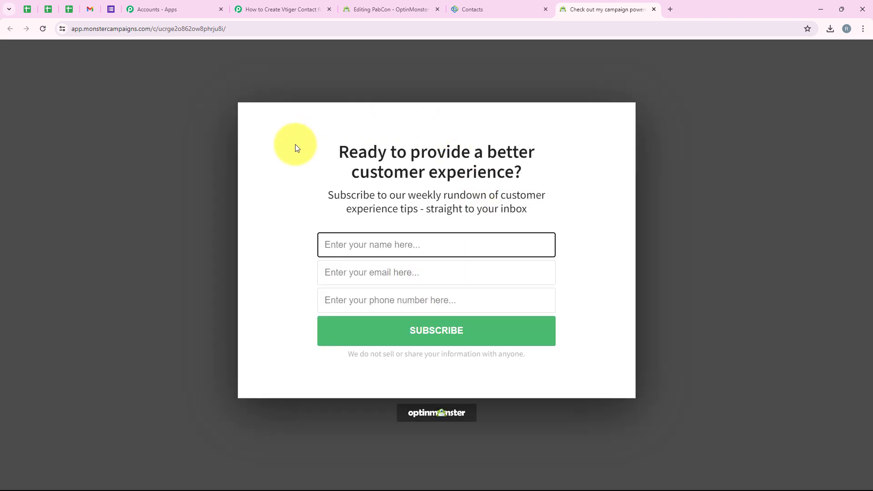
pyautogui.click(352, 245)
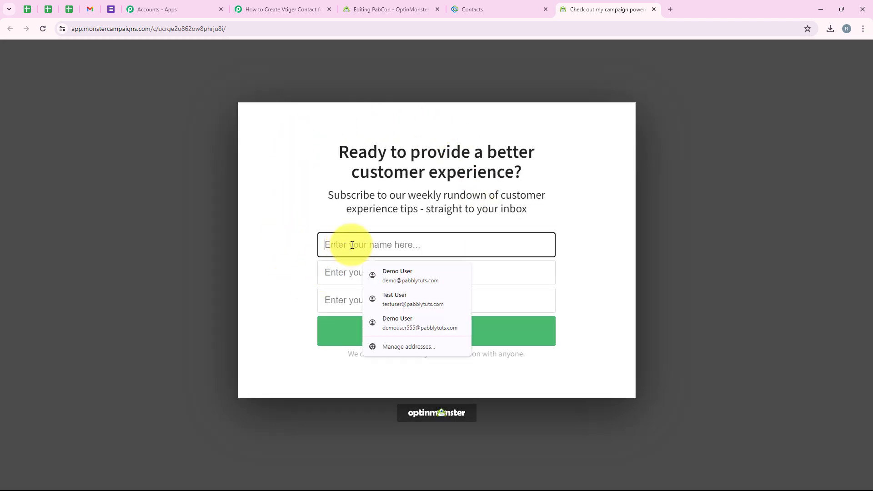
pyautogui.click(384, 272)
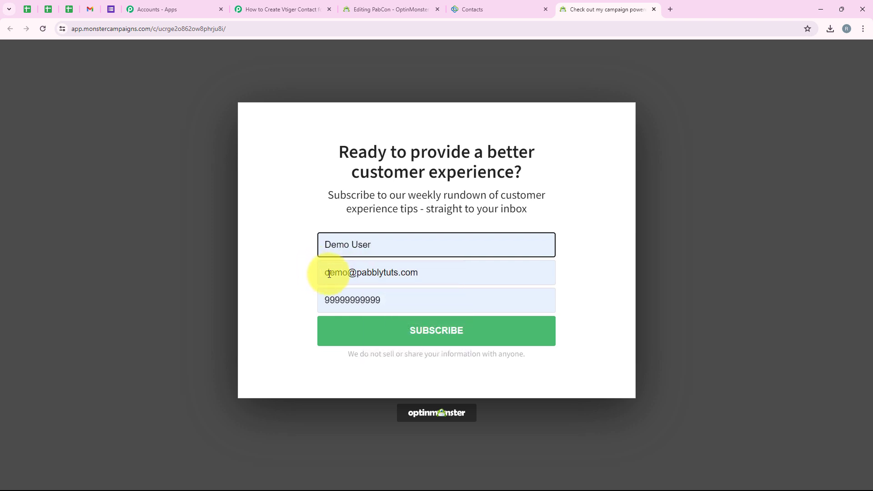
pyautogui.click(328, 274)
pyautogui.moveTo(321, 271); pyautogui.dragTo(429, 284)
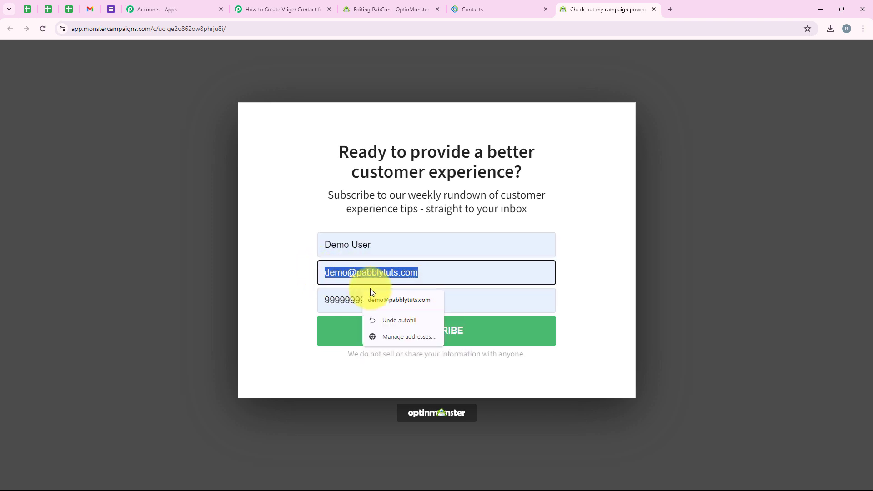
pyautogui.click(333, 300)
pyautogui.moveTo(320, 300); pyautogui.dragTo(391, 305)
pyautogui.click(279, 152)
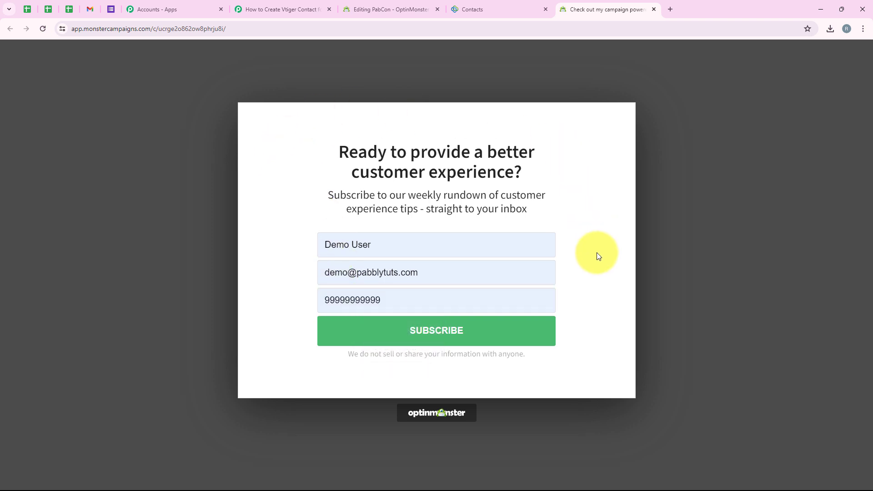
pyautogui.click(424, 340)
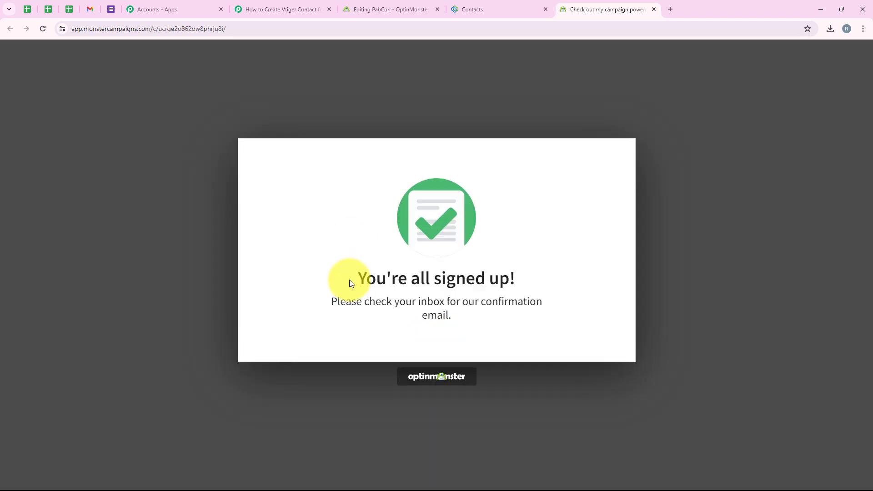
pyautogui.moveTo(349, 280); pyautogui.dragTo(533, 280)
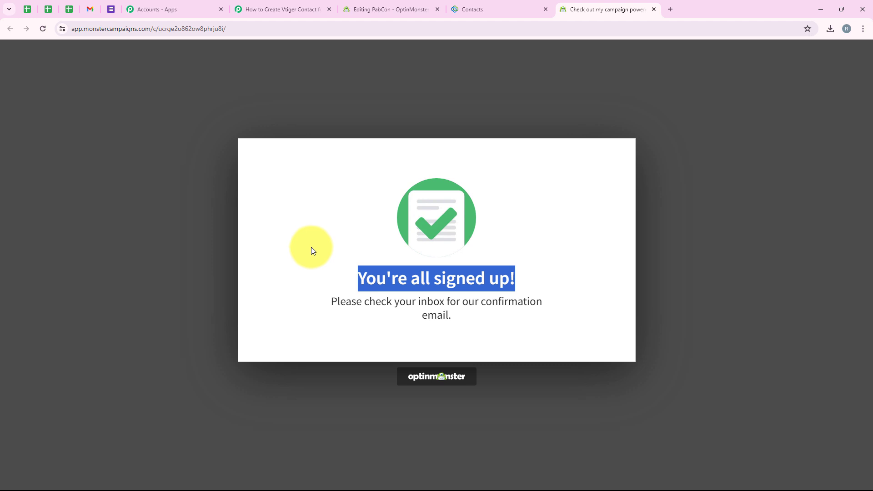
# Switch to Pabbly Connect and check the lead's first name, last name, email and phone in the captured response.
pyautogui.click(273, 5)
pyautogui.scroll(-3, 449, 149)
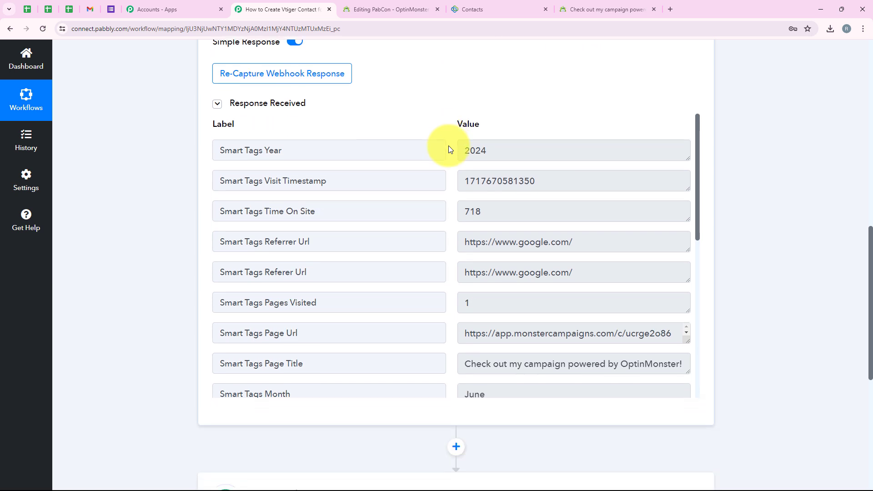
pyautogui.scroll(-8, 513, 141)
pyautogui.scroll(-1, 521, 143)
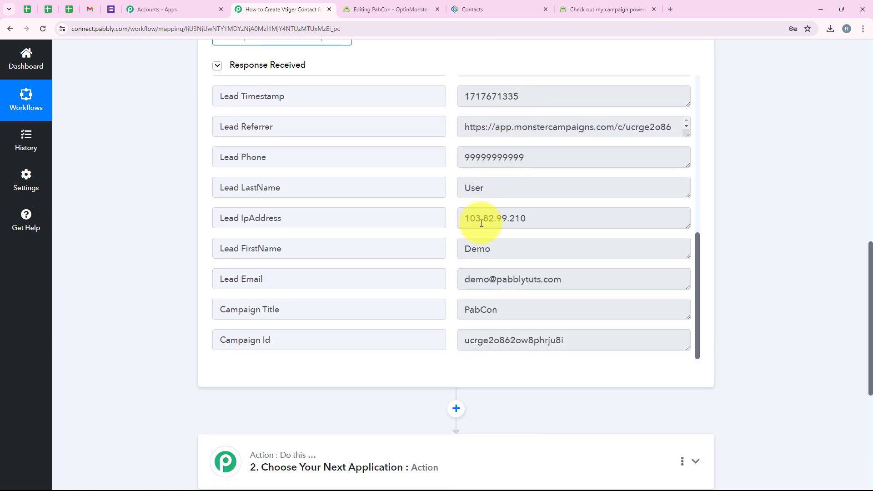
pyautogui.doubleClick(516, 248)
pyautogui.doubleClick(473, 190)
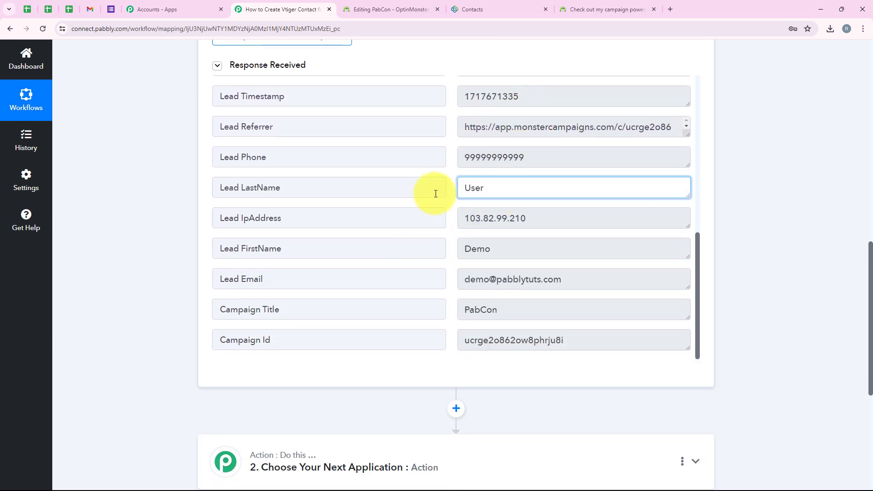
pyautogui.tripleClick(617, 278)
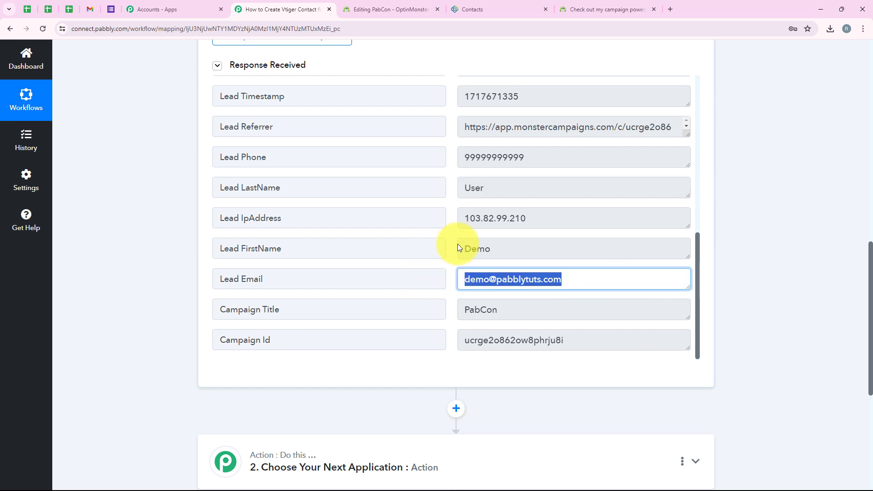
pyautogui.moveTo(536, 157); pyautogui.dragTo(462, 164)
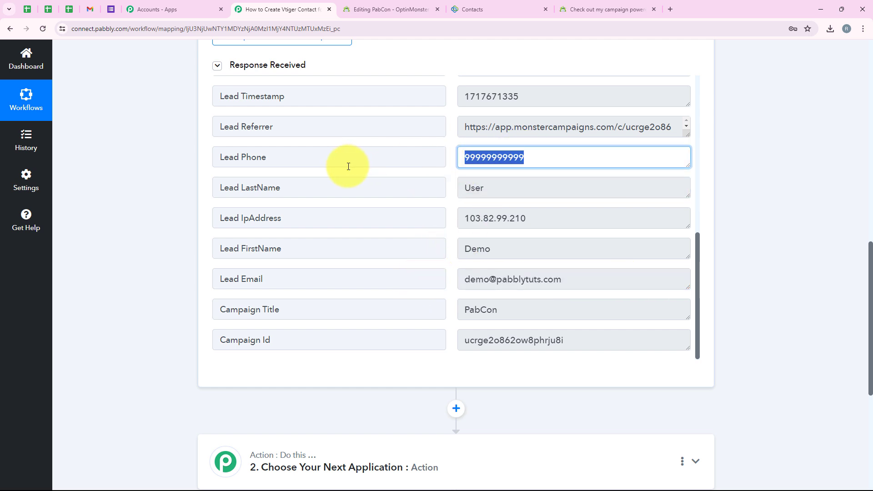
pyautogui.scroll(15, 348, 168)
pyautogui.scroll(3, 259, 158)
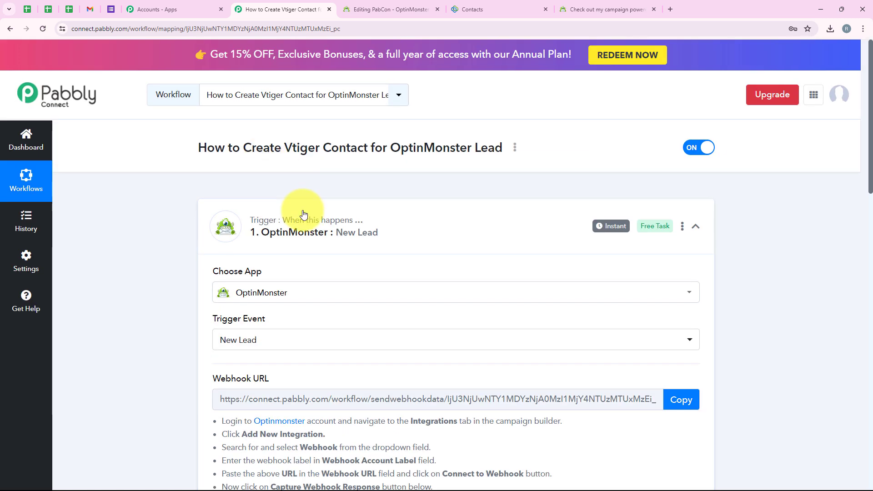
# Collapse the OptinMonster trigger, expand the action step, and choose Vtiger CRM as its application.
pyautogui.click(328, 223)
pyautogui.click(275, 323)
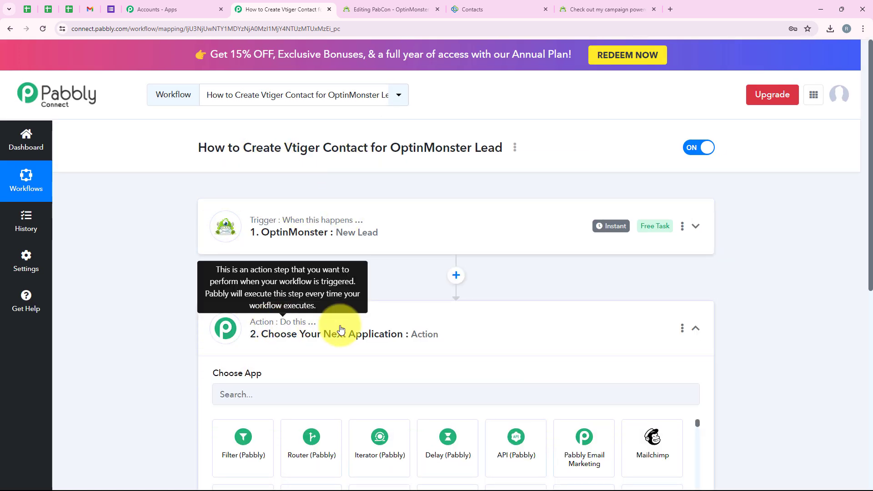
pyautogui.click(270, 227)
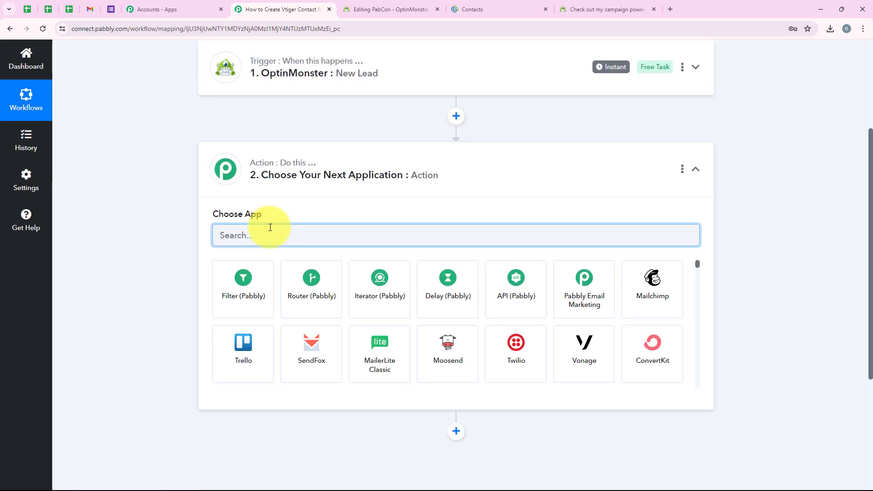
pyautogui.write('Vtiger')
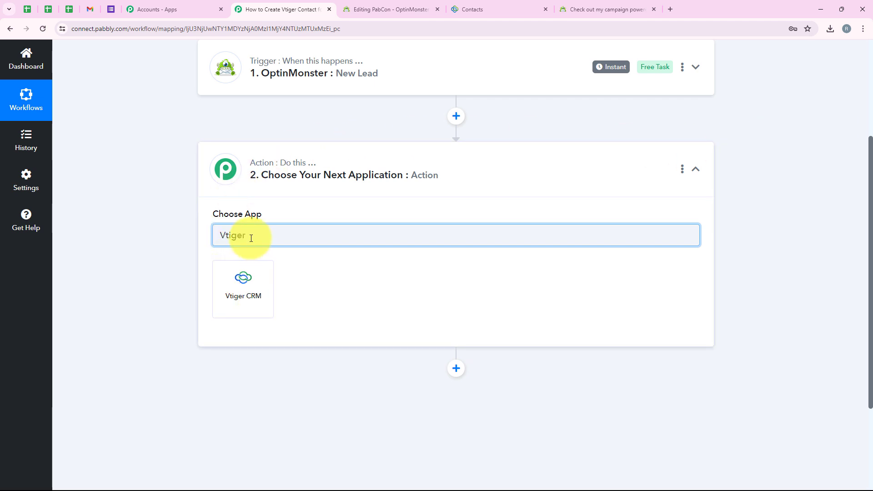
pyautogui.moveTo(250, 238); pyautogui.dragTo(218, 238)
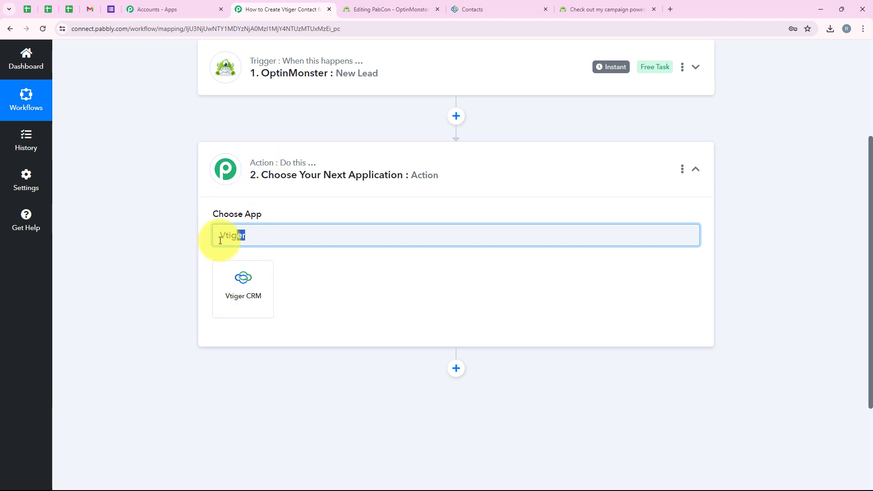
pyautogui.click(269, 297)
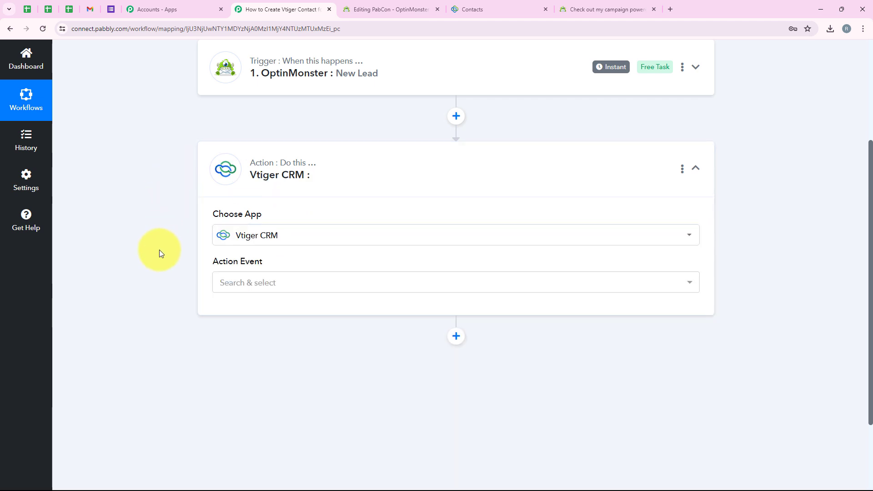
# Set the action event of the Vtiger CRM step to Create Contact.
pyautogui.moveTo(213, 264)
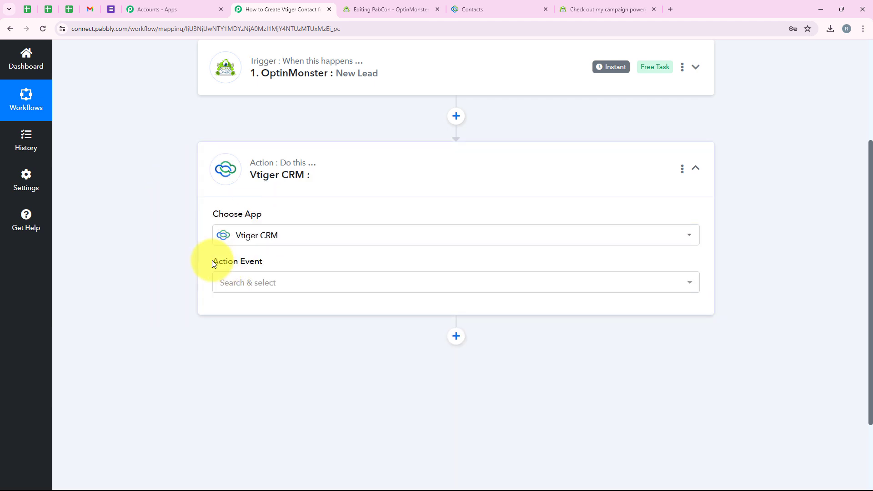
pyautogui.moveTo(212, 261); pyautogui.dragTo(266, 261)
pyautogui.click(278, 284)
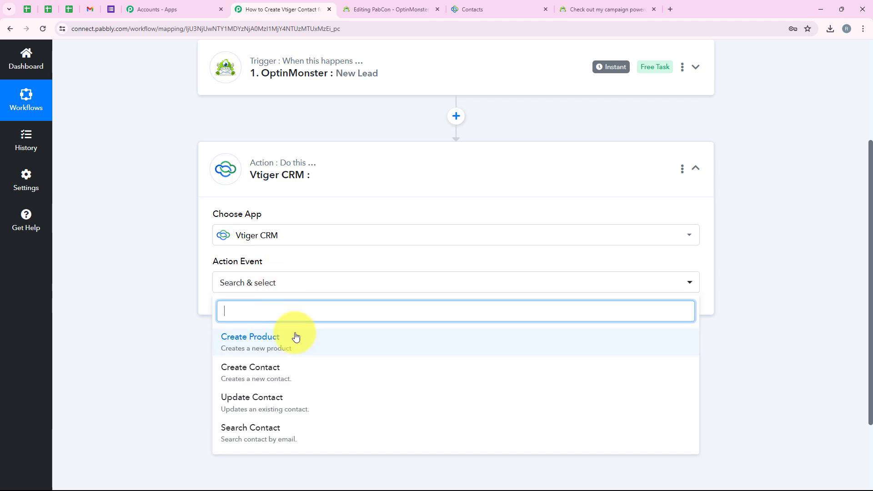
pyautogui.click(293, 376)
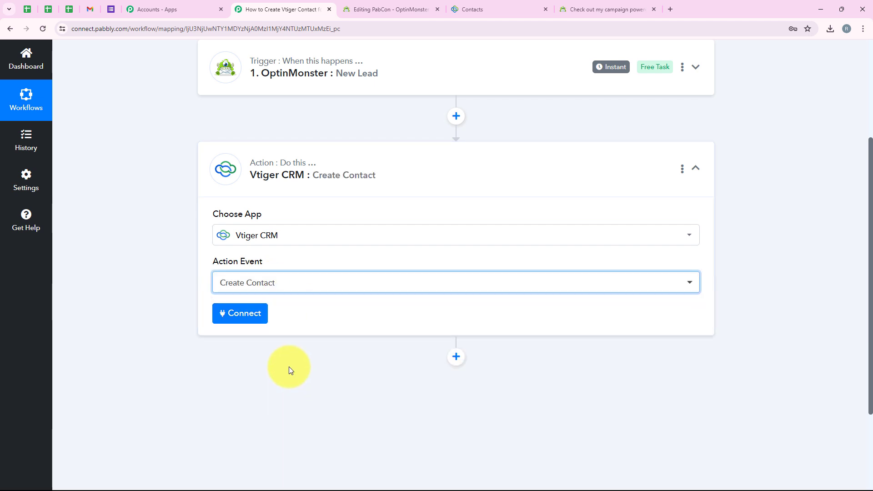
# Start a new Vtiger CRM connection for the action step and review its Username, Accesskey and Domain fields.
pyautogui.click(258, 317)
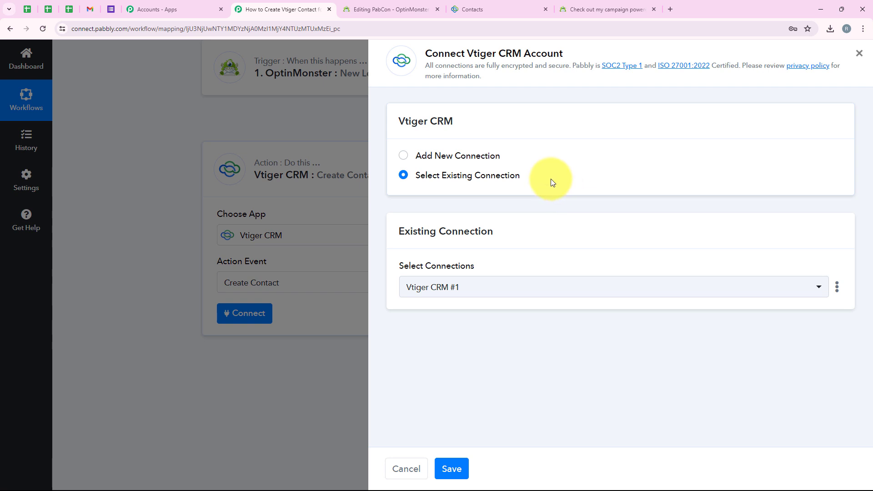
pyautogui.click(470, 159)
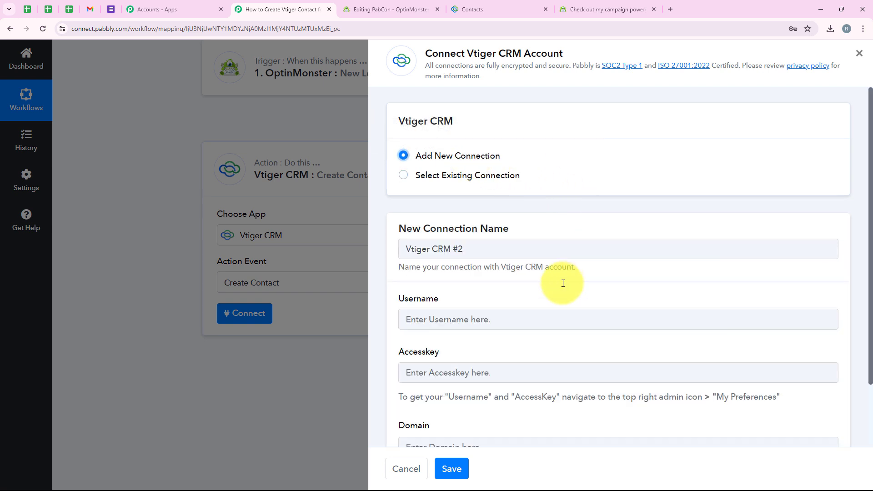
pyautogui.scroll(-2, 552, 291)
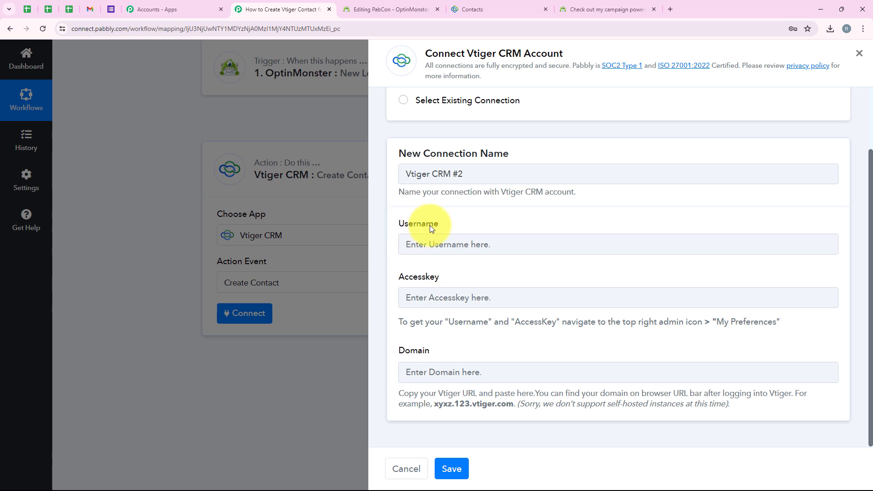
pyautogui.moveTo(448, 279); pyautogui.dragTo(392, 278)
pyautogui.moveTo(468, 356); pyautogui.dragTo(374, 353)
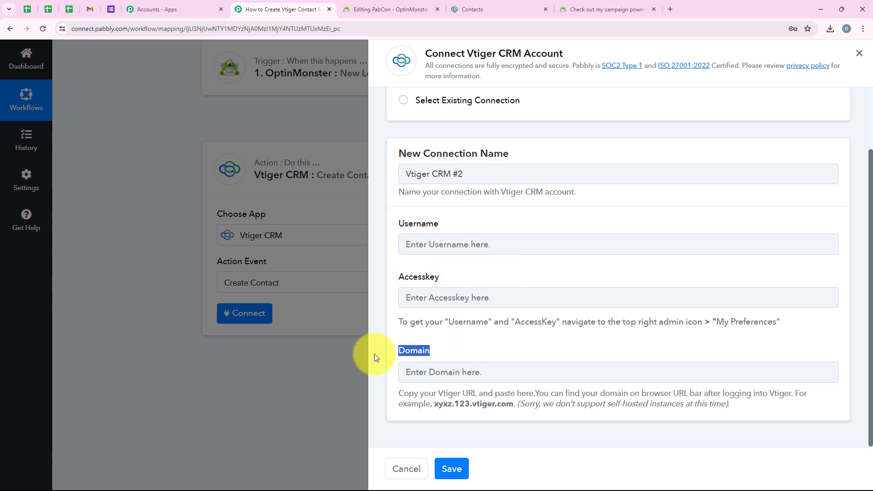
pyautogui.click(498, 281)
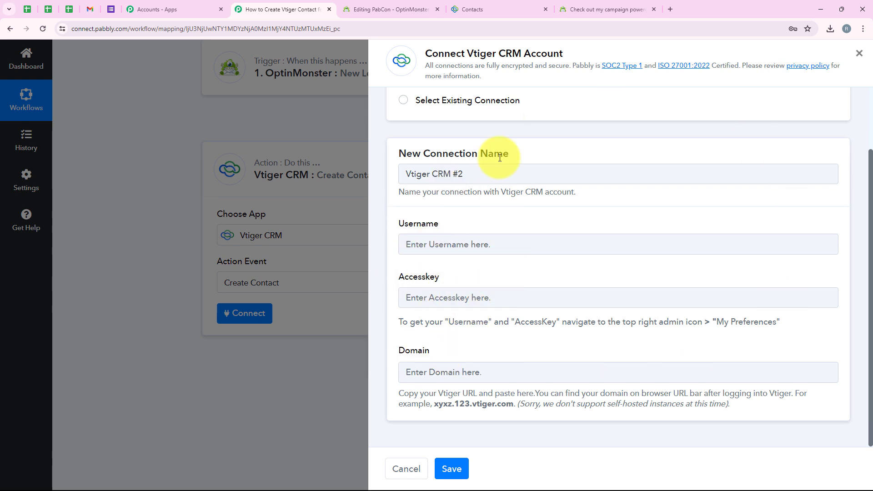
# Switch to Vtiger CRM and open the account's My Preferences page.
pyautogui.click(494, 5)
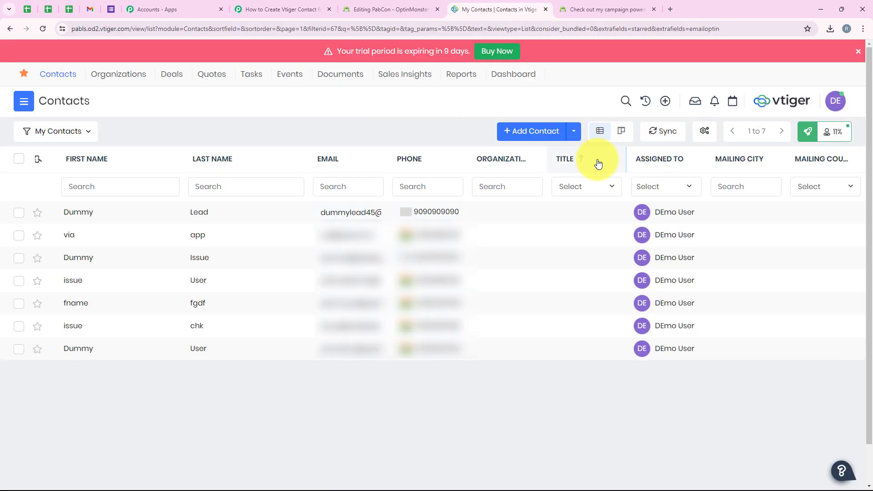
pyautogui.click(837, 114)
pyautogui.click(781, 224)
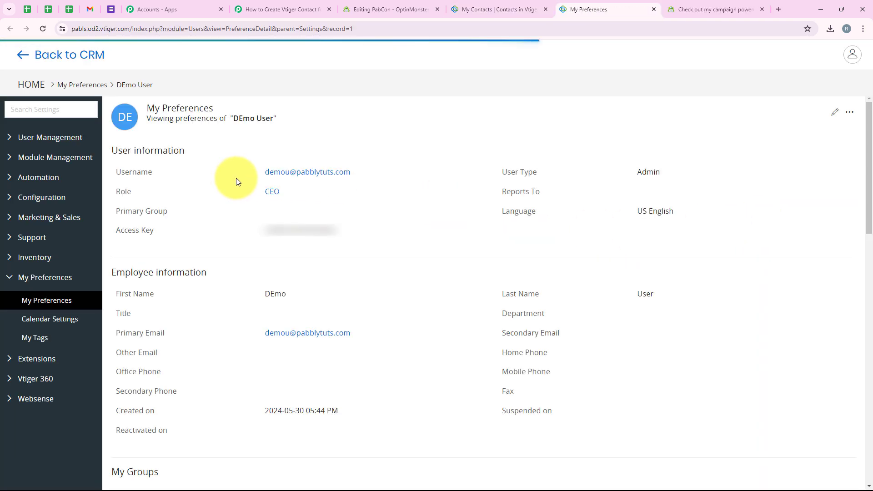
# Copy the username and access key from the Vtiger preferences into the new Vtiger CRM connection in Pabbly Connect.
pyautogui.moveTo(266, 180); pyautogui.dragTo(357, 181)
pyautogui.moveTo(359, 233); pyautogui.dragTo(241, 232)
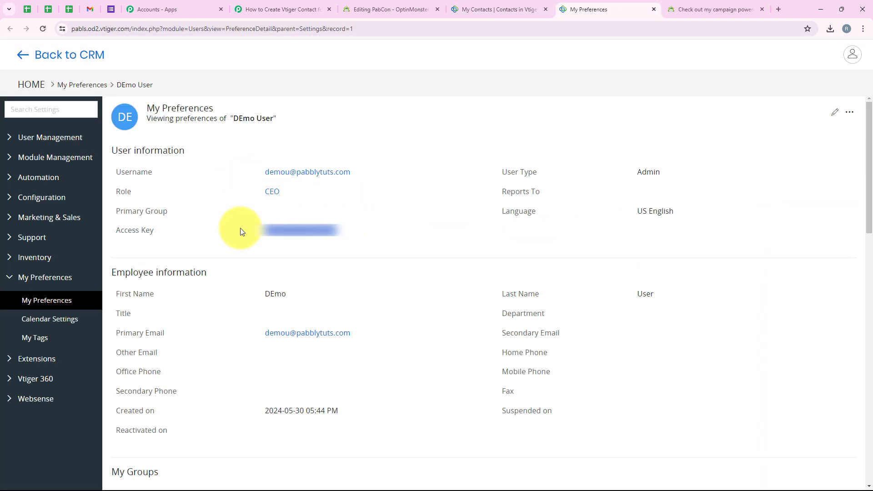
pyautogui.moveTo(261, 171); pyautogui.dragTo(373, 172)
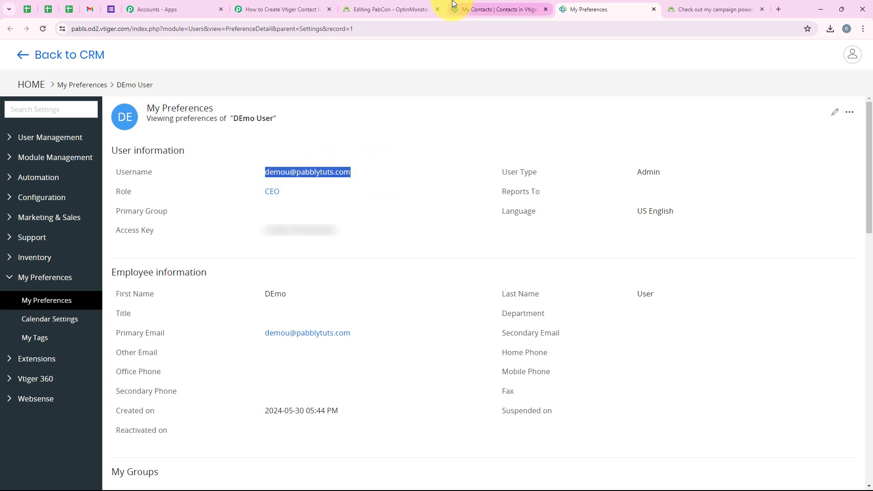
pyautogui.click(277, 9)
pyautogui.click(444, 244)
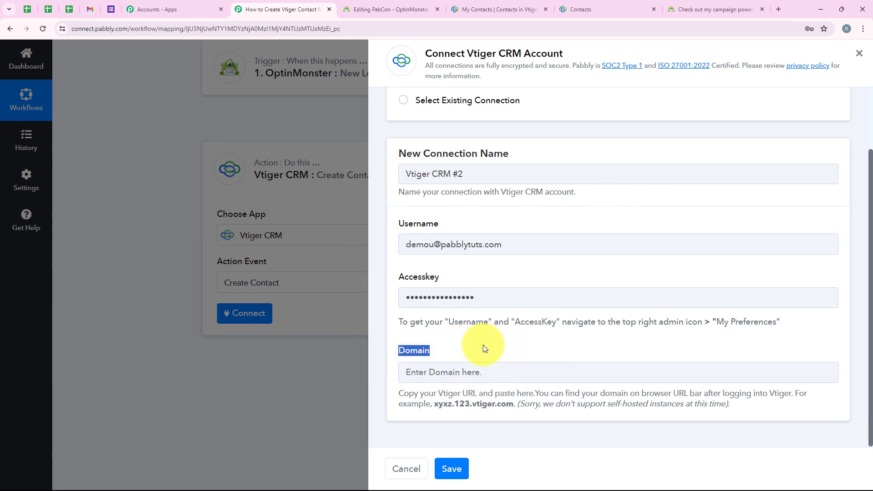
# Switch to Vtiger CRM and copy the domain pabls.od2.vtiger.com from the page's web address.
pyautogui.click(602, 8)
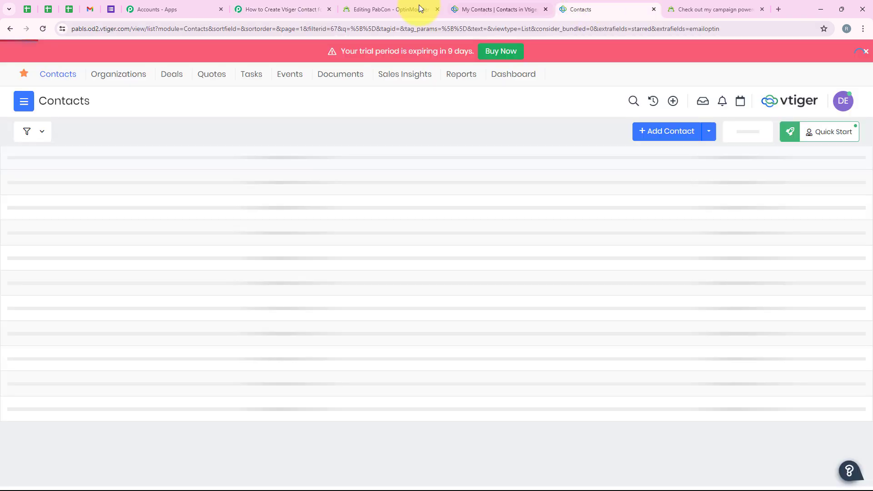
pyautogui.doubleClick(108, 27)
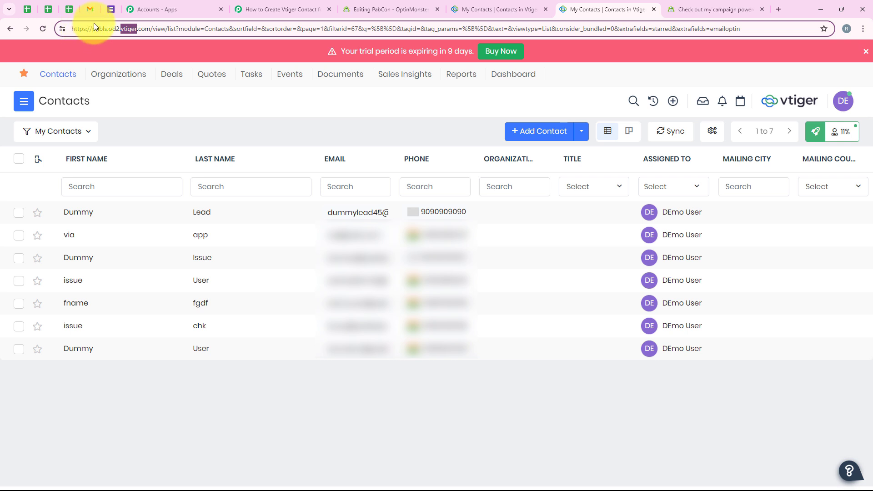
pyautogui.moveTo(93, 30); pyautogui.dragTo(151, 34)
pyautogui.hotkey('ctrl', 'c')
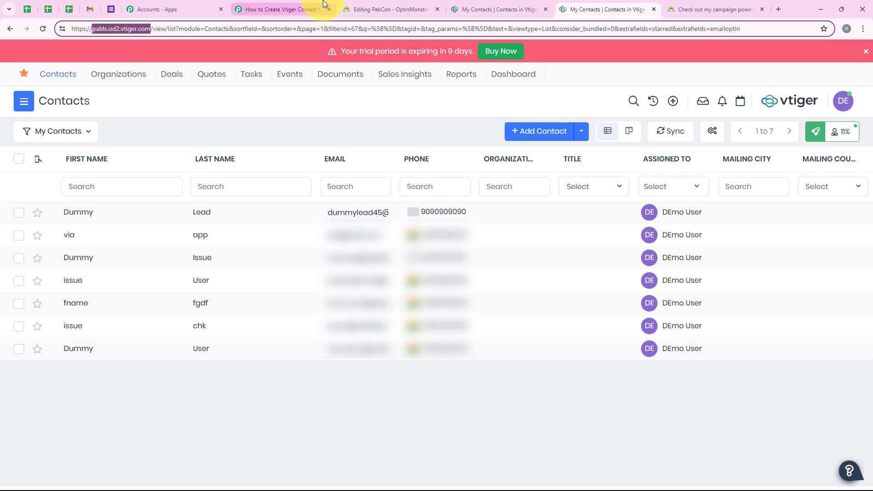
# Return to Pabbly Connect, paste the copied domain into the connection's Domain field and save the connection.
pyautogui.click(255, 9)
pyautogui.click(477, 366)
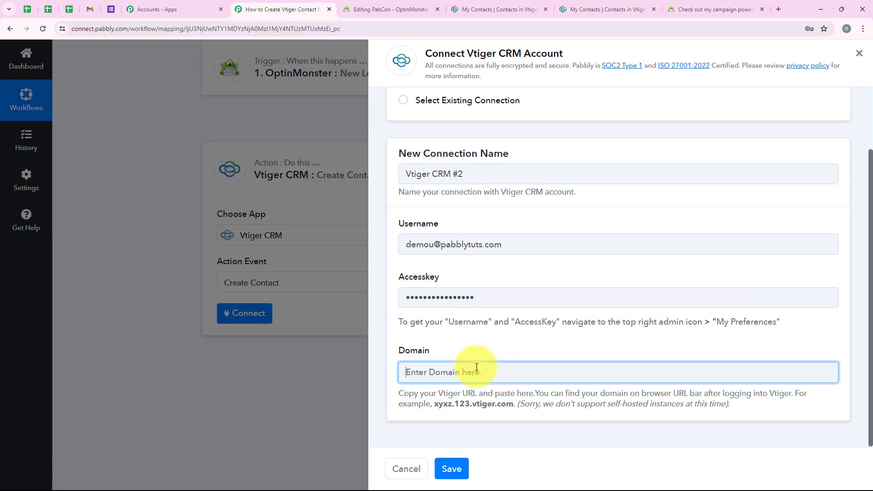
pyautogui.hotkey('ctrl', 'v')
pyautogui.click(452, 468)
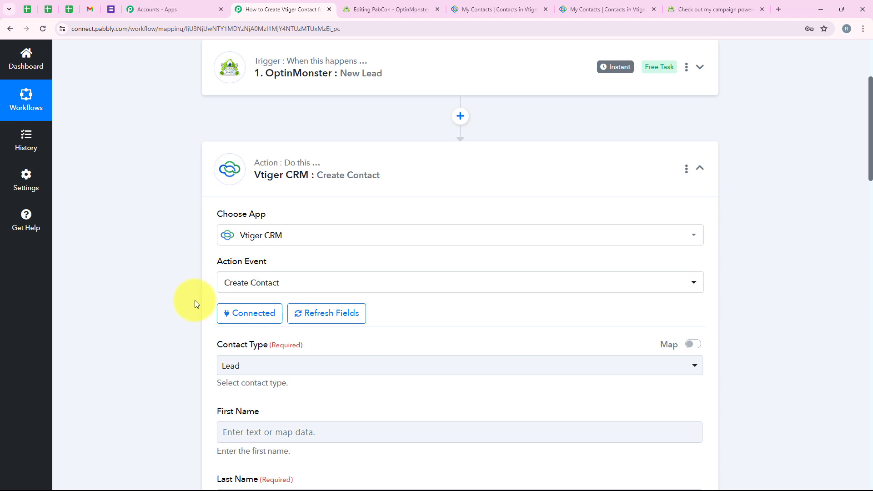
# Set the contact type of the Create Contact action to Lead.
pyautogui.scroll(-2, 194, 300)
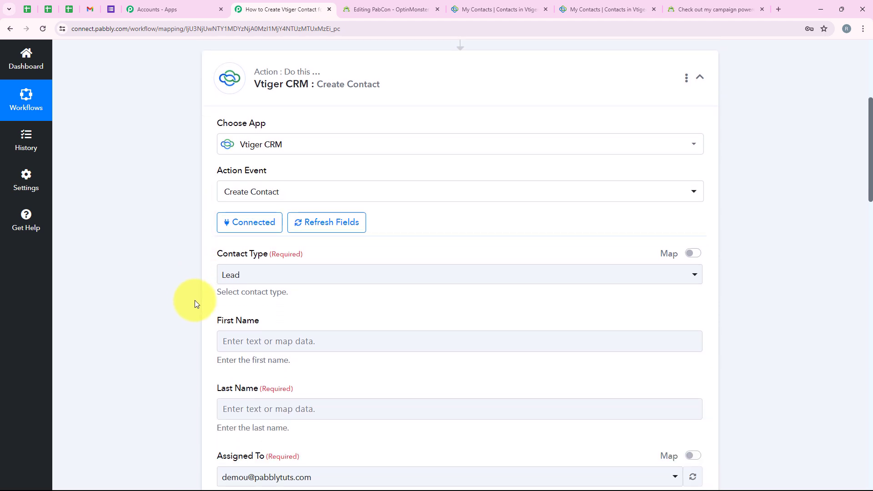
pyautogui.scroll(-2, 194, 300)
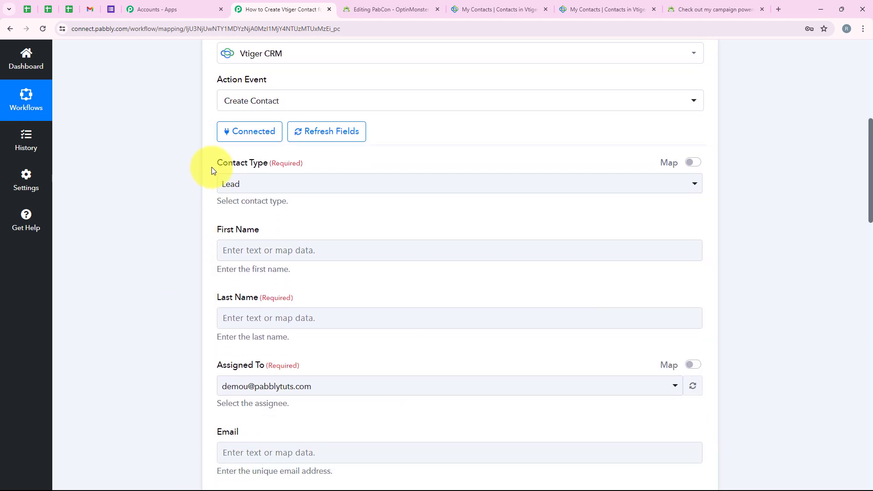
pyautogui.click(269, 194)
pyautogui.click(292, 239)
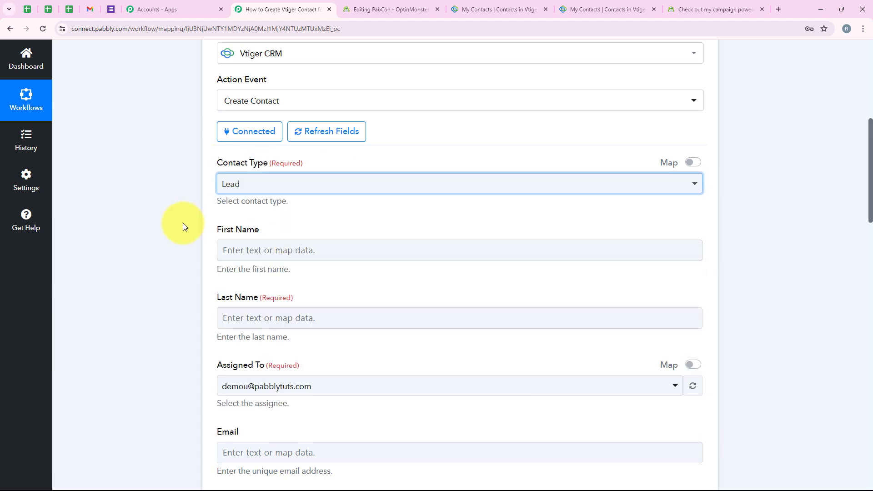
# Look through the contact fields of the Create Contact action, including First Name and Last Name.
pyautogui.scroll(-1, 189, 239)
pyautogui.moveTo(216, 183); pyautogui.dragTo(276, 189)
pyautogui.moveTo(217, 249); pyautogui.dragTo(300, 253)
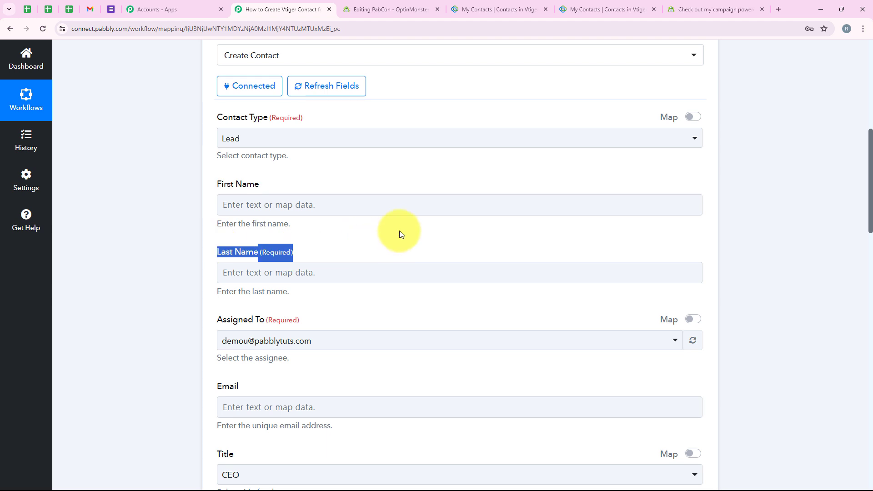
pyautogui.click(399, 230)
pyautogui.scroll(-2, 400, 230)
pyautogui.scroll(4, 400, 230)
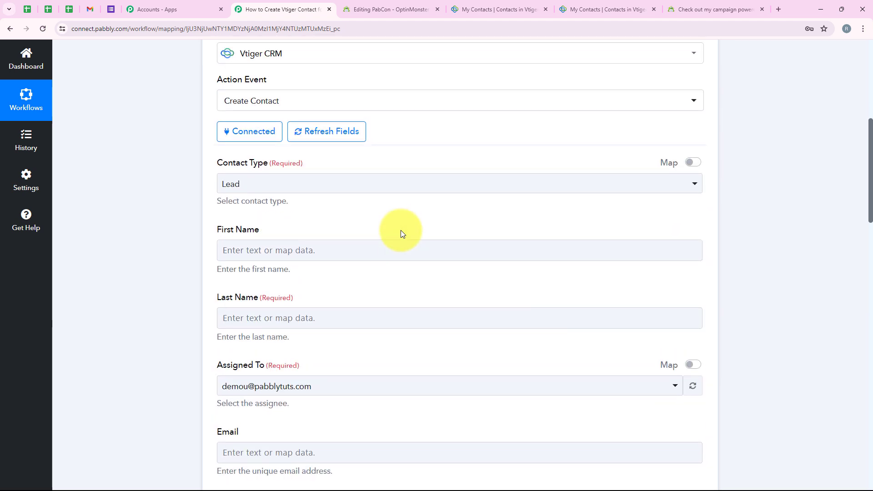
pyautogui.scroll(-4, 400, 230)
# Look over the OptinMonster lead data offered for First Name, try the fixed text Demo instead and clear it.
pyautogui.click(309, 119)
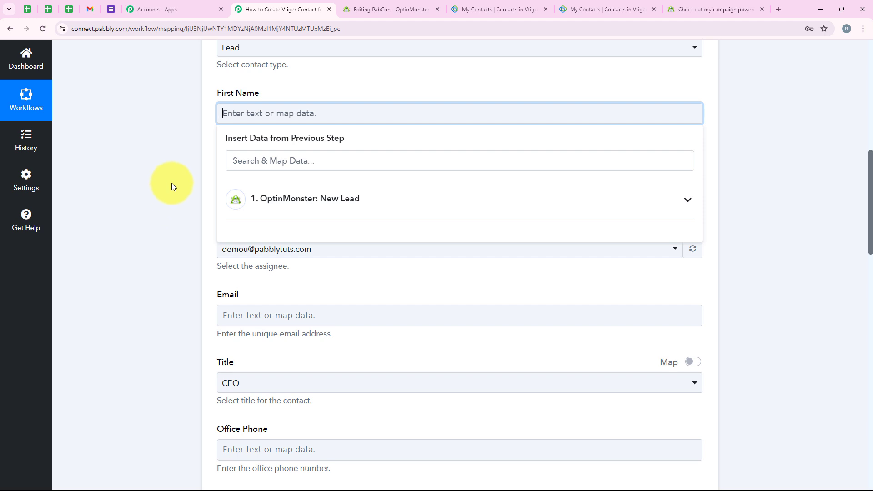
pyautogui.click(433, 199)
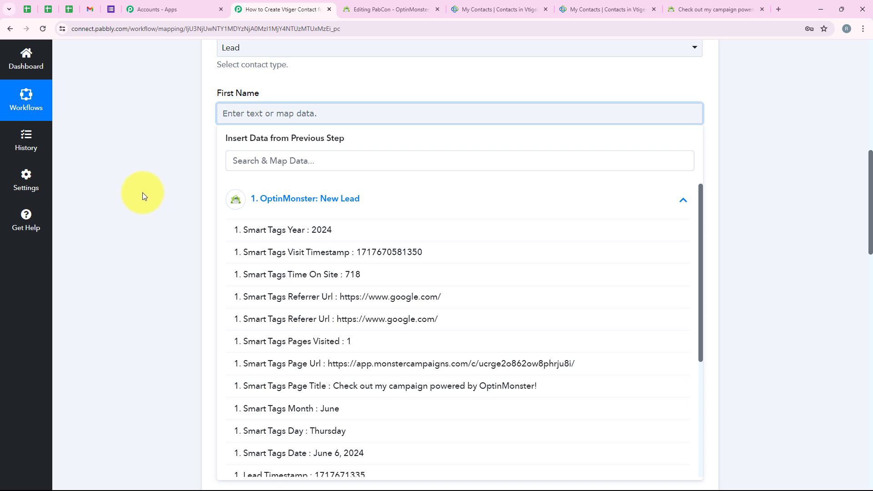
pyautogui.click(240, 215)
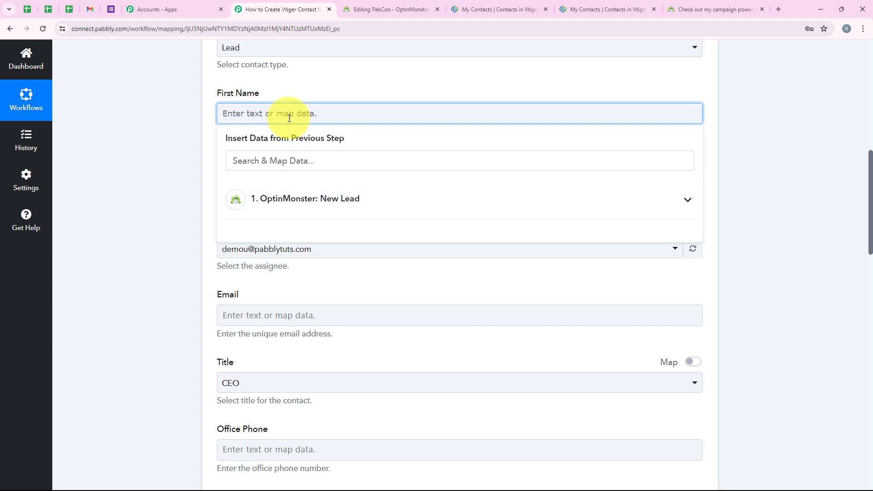
pyautogui.write('Demo')
pyautogui.click(187, 91)
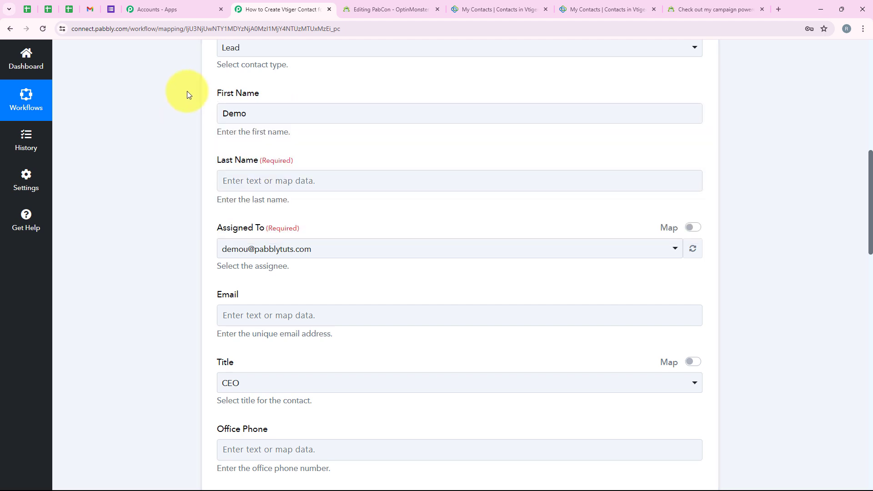
pyautogui.click(302, 114)
pyautogui.hotkey('ctrl', 'a')
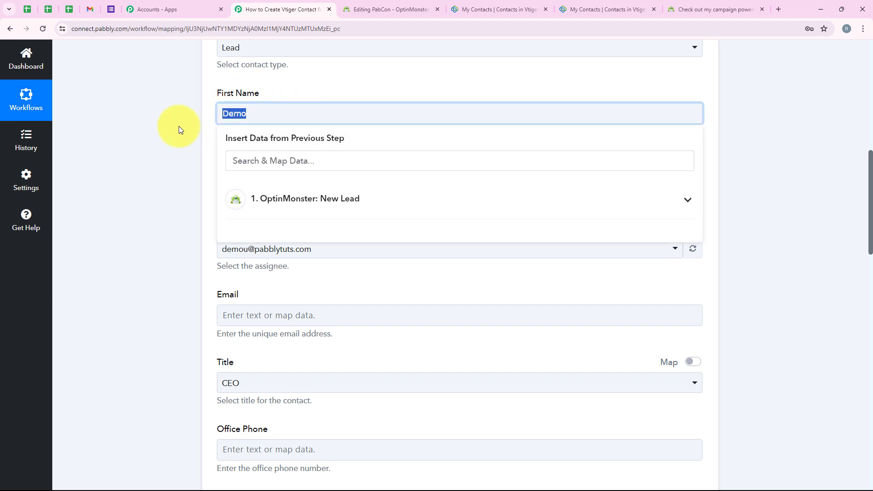
pyautogui.press('BackSpace')
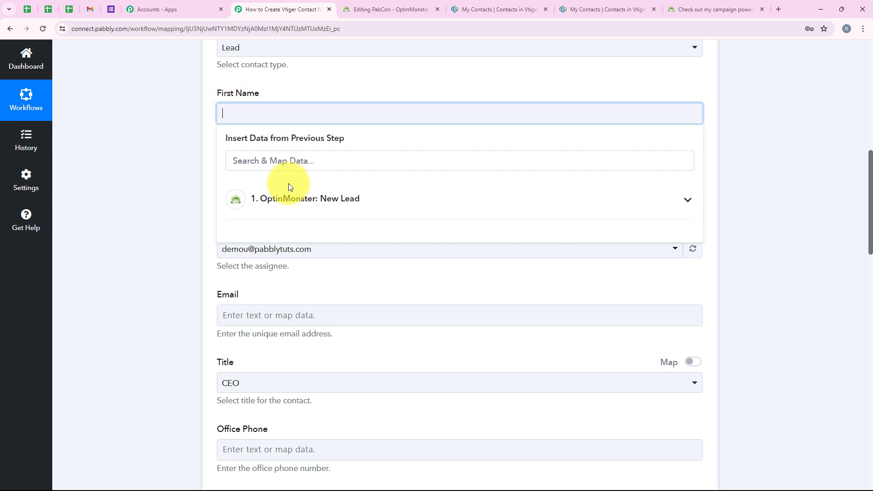
# Search the OptinMonster lead data for "First" and map Lead FirstName to the contact's First Name.
pyautogui.click(293, 196)
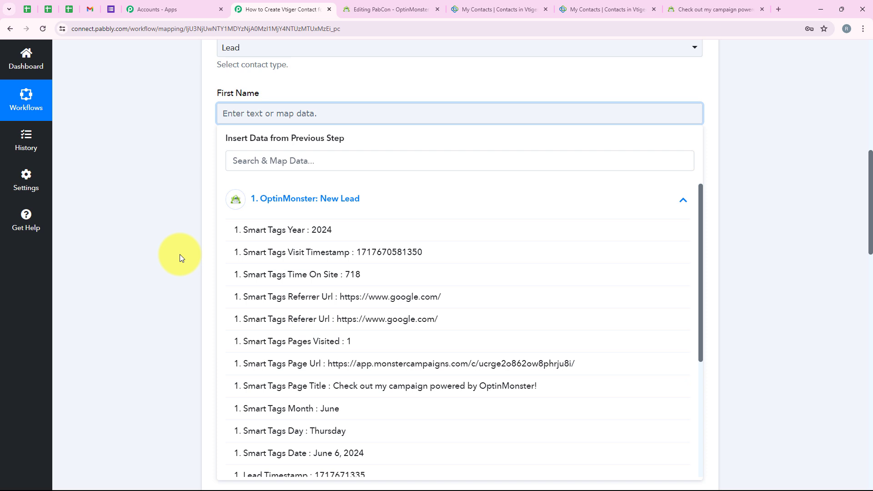
pyautogui.click(310, 169)
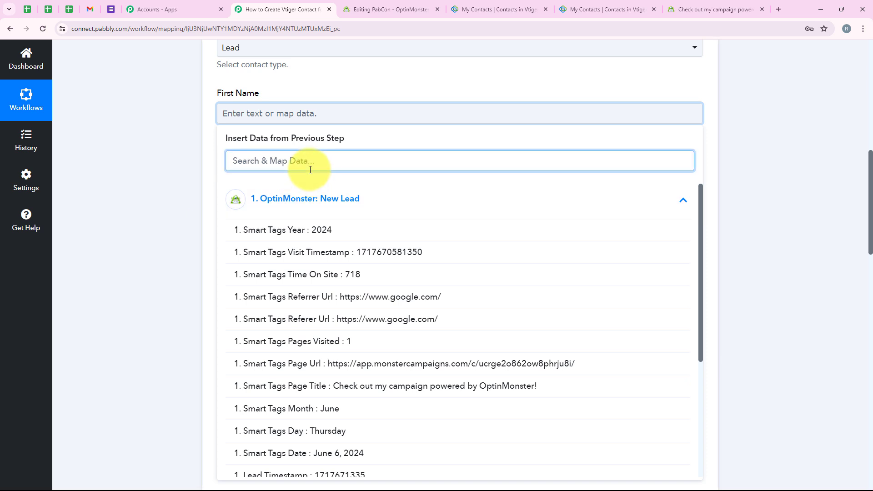
pyautogui.write('F')
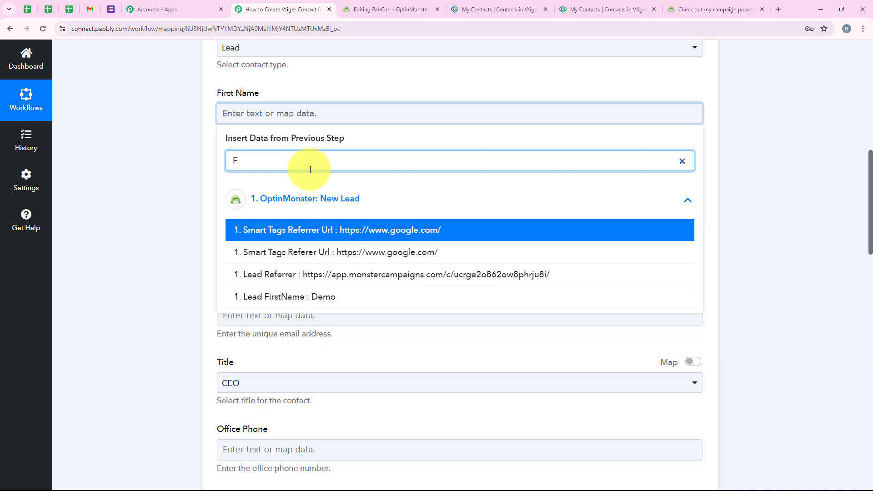
pyautogui.write('irst')
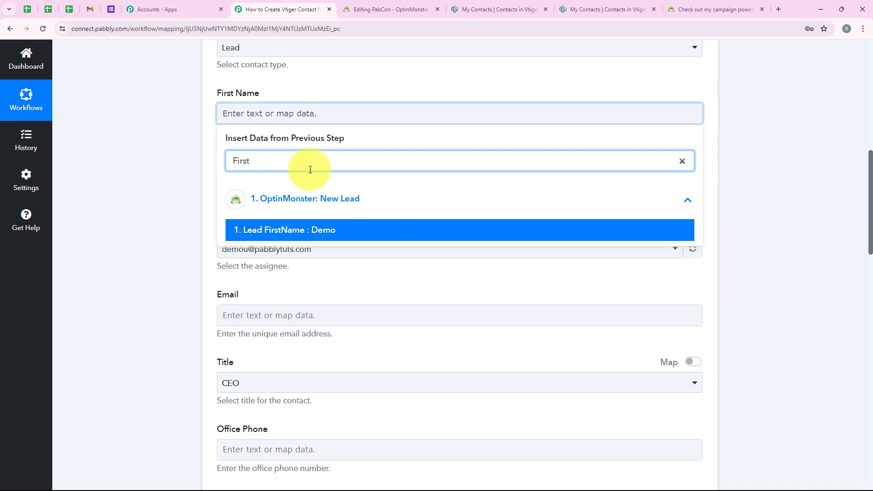
pyautogui.click(351, 229)
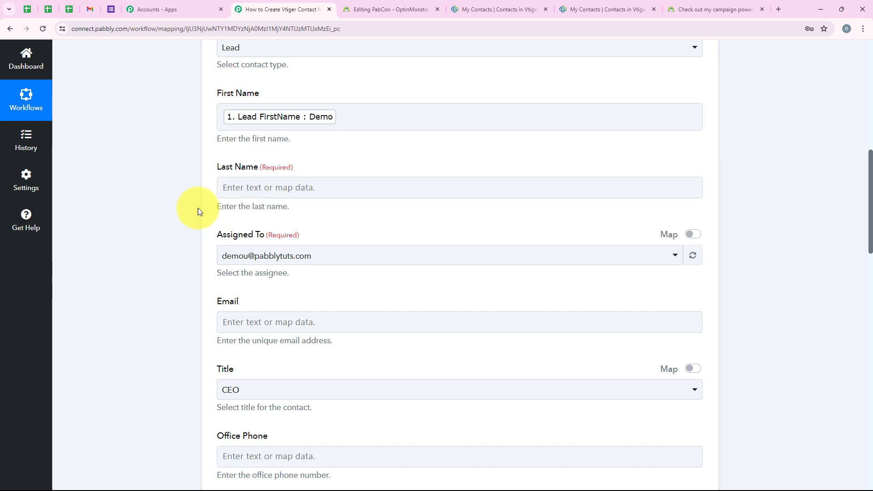
# Search the OptinMonster lead data for "last" and map Lead LastName to the contact's Last Name.
pyautogui.click(234, 188)
pyautogui.click(253, 230)
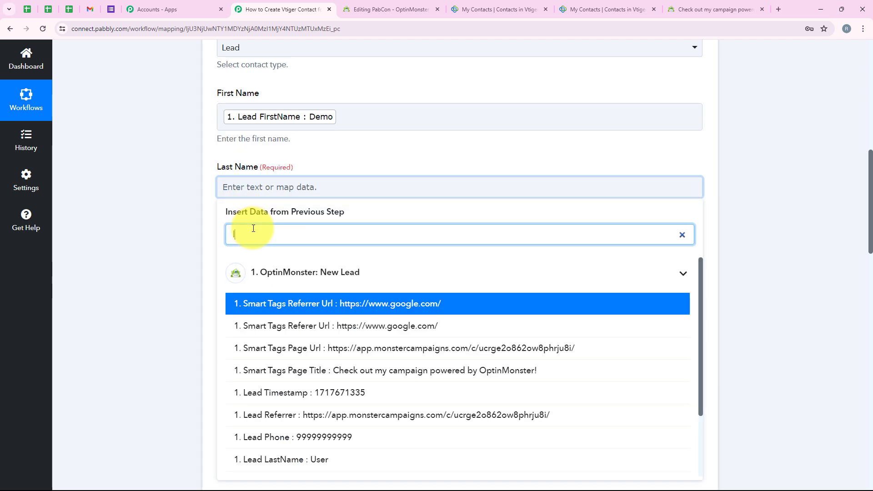
pyautogui.write('last')
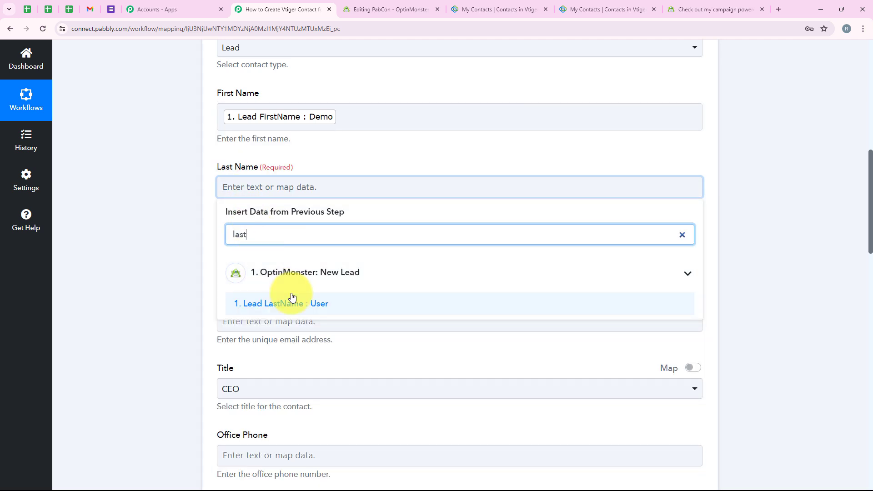
pyautogui.click(283, 295)
# Set Assigned To to the demo user's account.
pyautogui.scroll(-1, 165, 269)
pyautogui.moveTo(217, 199); pyautogui.dragTo(263, 197)
pyautogui.click(263, 215)
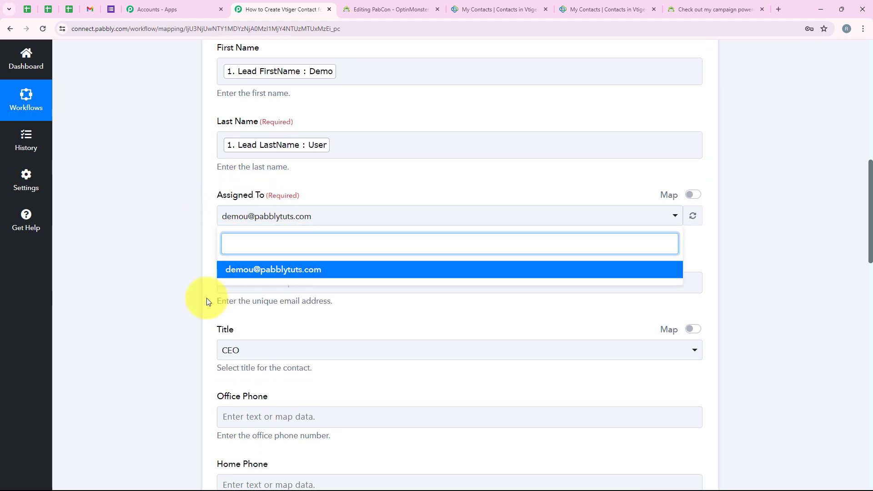
pyautogui.click(237, 272)
pyautogui.scroll(-2, 141, 244)
pyautogui.scroll(-2, 141, 243)
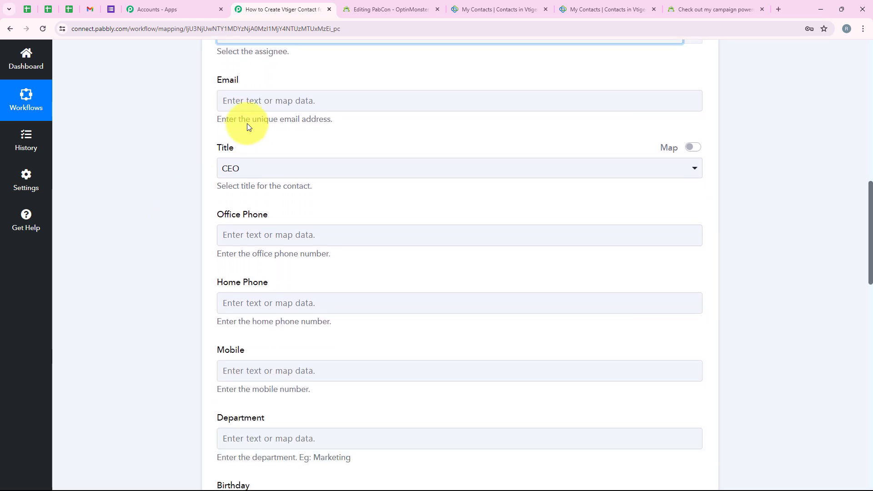
# Search the OptinMonster lead data for "Email" and map Lead Email to the contact's Email.
pyautogui.click(267, 96)
pyautogui.write('Email')
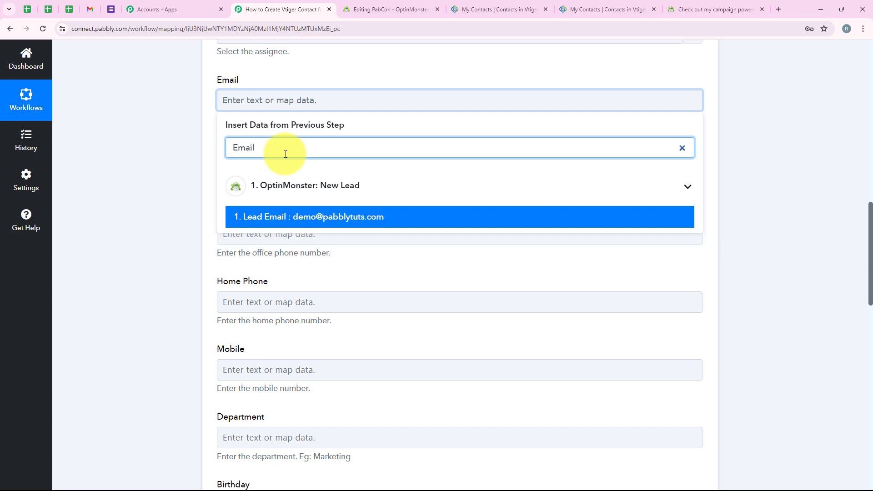
pyautogui.click(315, 224)
pyautogui.click(155, 200)
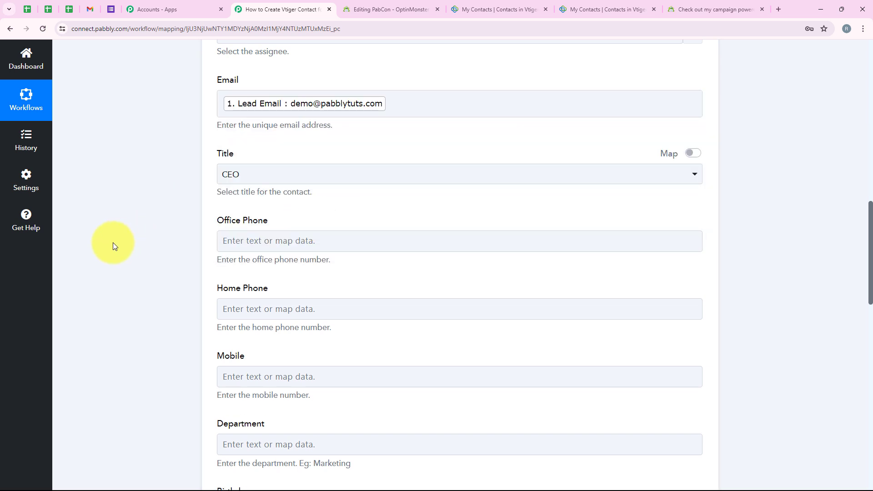
# Look through the Title options, switch Title to mapping mode and clear its CEO value, leaving it empty.
pyautogui.scroll(-1, 137, 219)
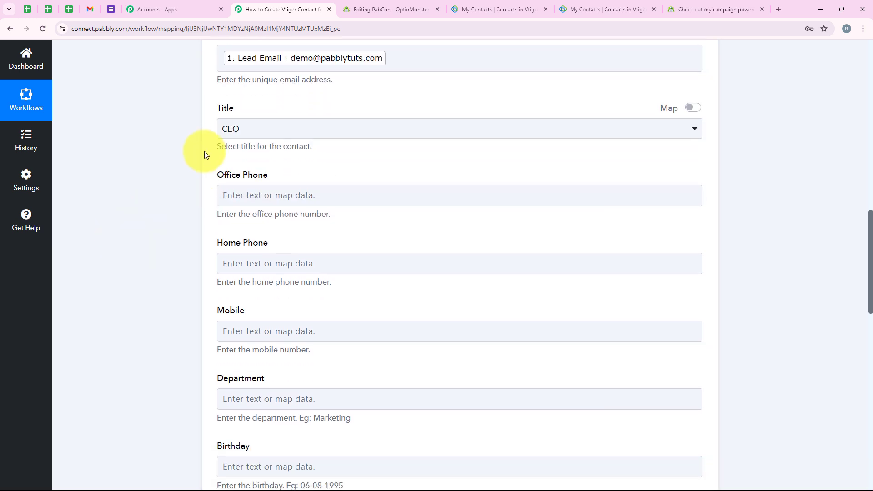
pyautogui.click(240, 132)
pyautogui.scroll(-1, 317, 244)
pyautogui.scroll(1, 321, 246)
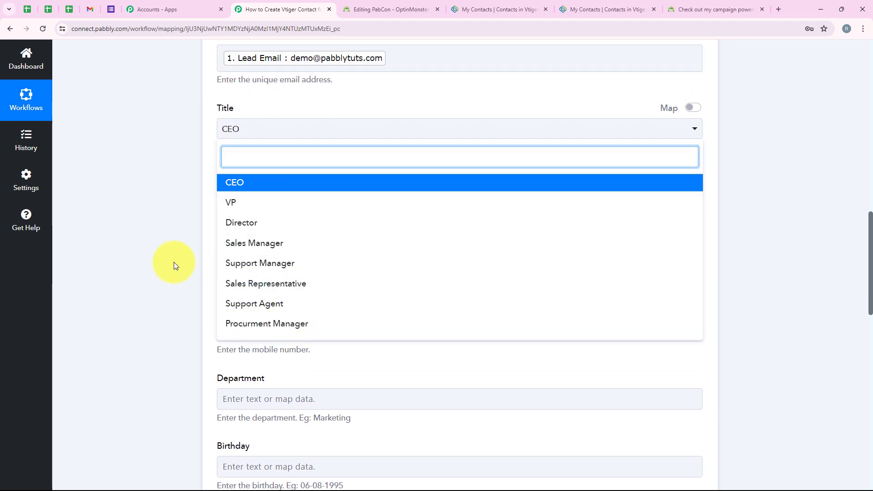
pyautogui.click(194, 200)
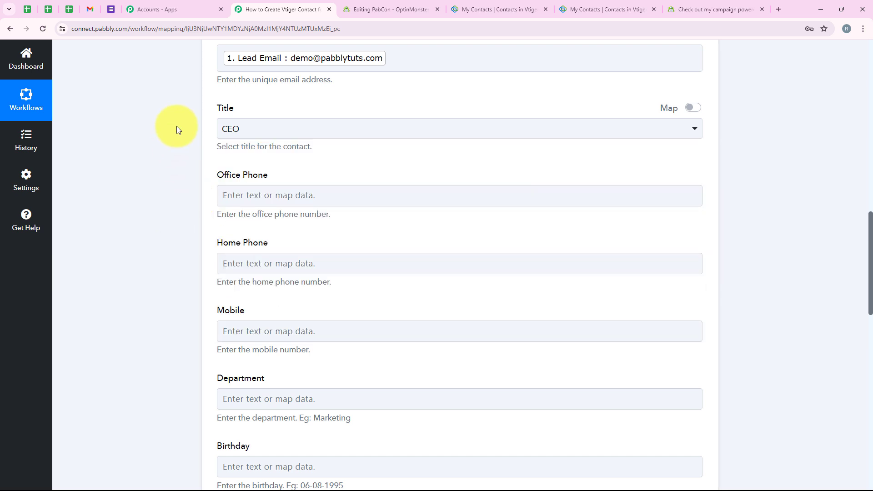
pyautogui.click(693, 112)
pyautogui.click(268, 124)
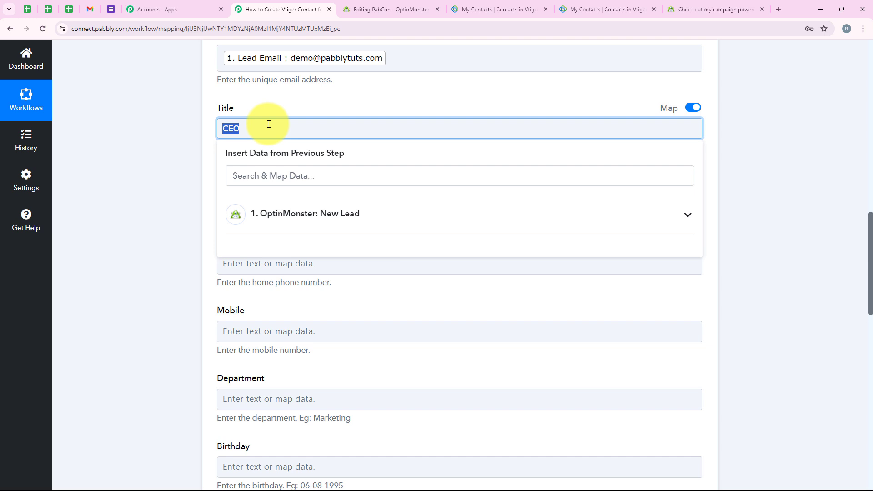
pyautogui.press('BackSpace')
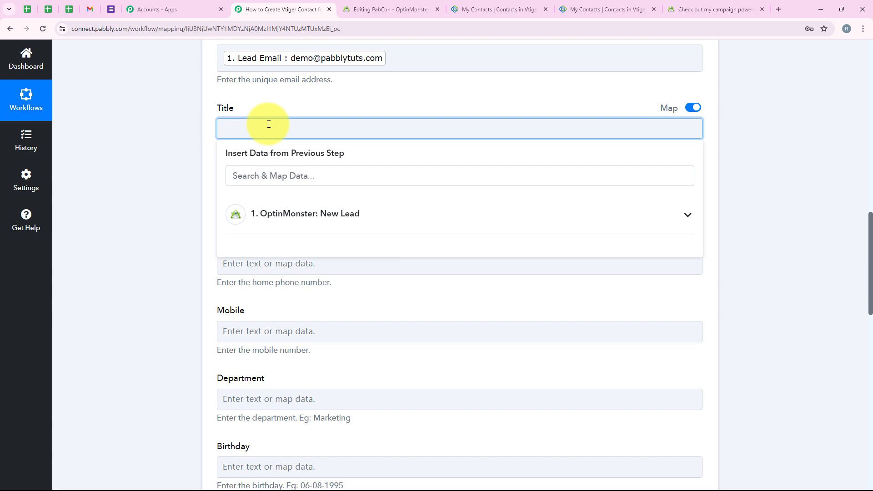
pyautogui.click(211, 151)
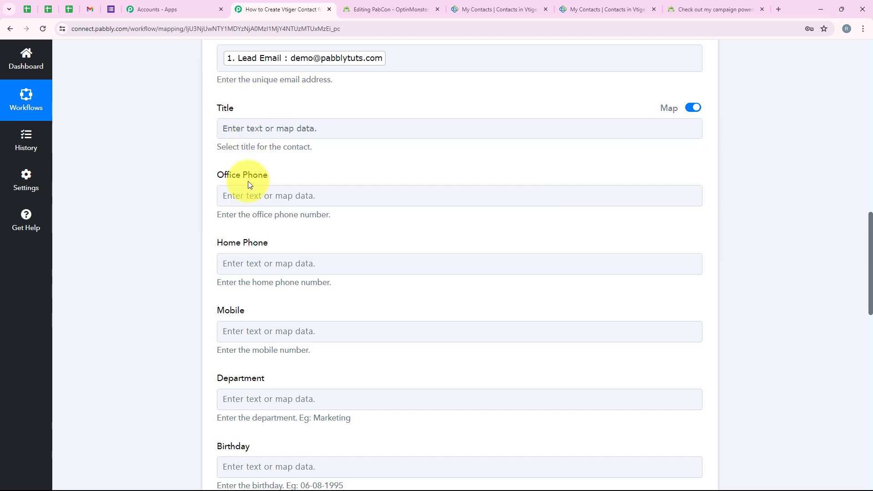
# Leave Office Phone and Home Phone empty, search the lead data for "phone" and map Lead Phone to the contact's Mobile.
pyautogui.scroll(-1, 247, 182)
pyautogui.scroll(-1, 246, 184)
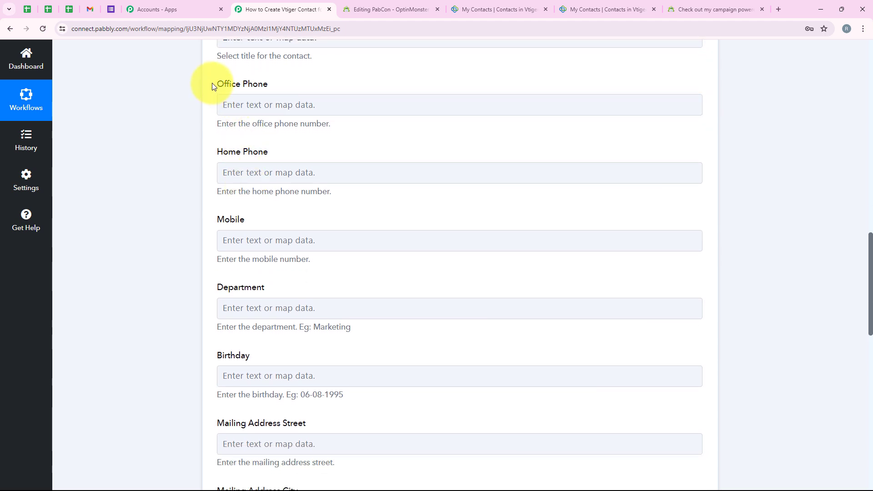
pyautogui.moveTo(212, 83); pyautogui.dragTo(272, 86)
pyautogui.click(269, 152)
pyautogui.moveTo(269, 152); pyautogui.dragTo(208, 154)
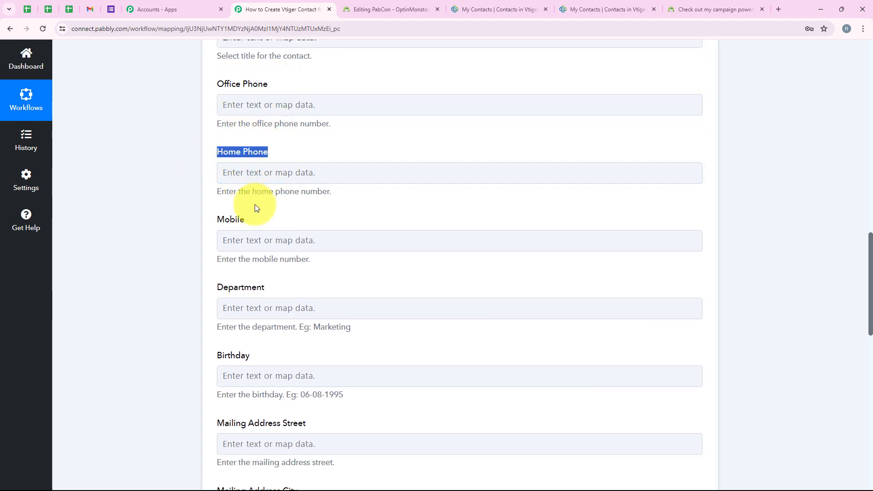
pyautogui.click(255, 205)
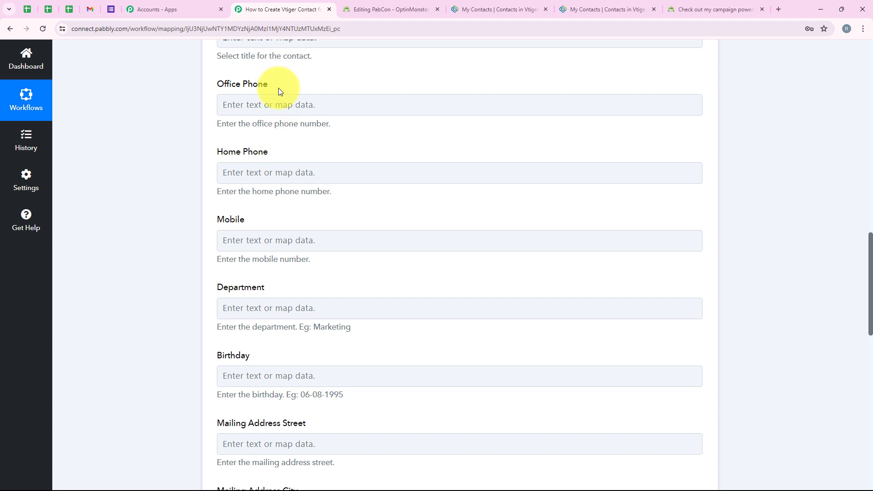
pyautogui.scroll(-2, 293, 211)
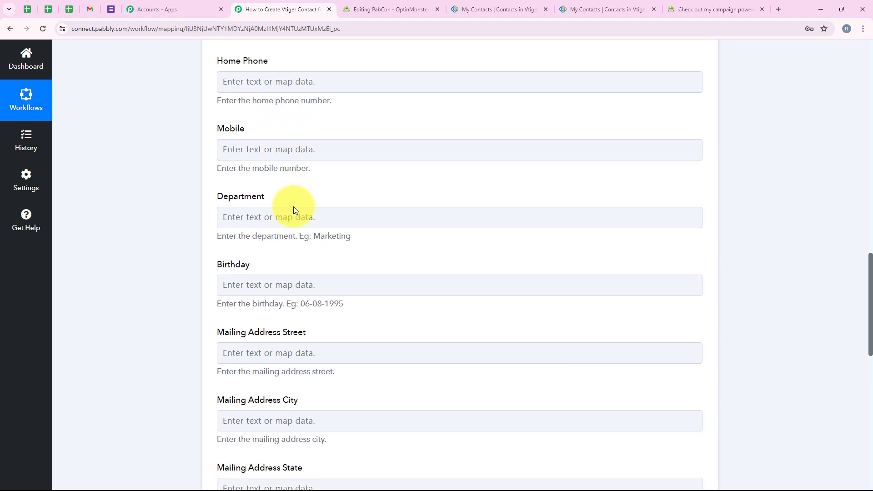
pyautogui.click(283, 148)
pyautogui.click(287, 201)
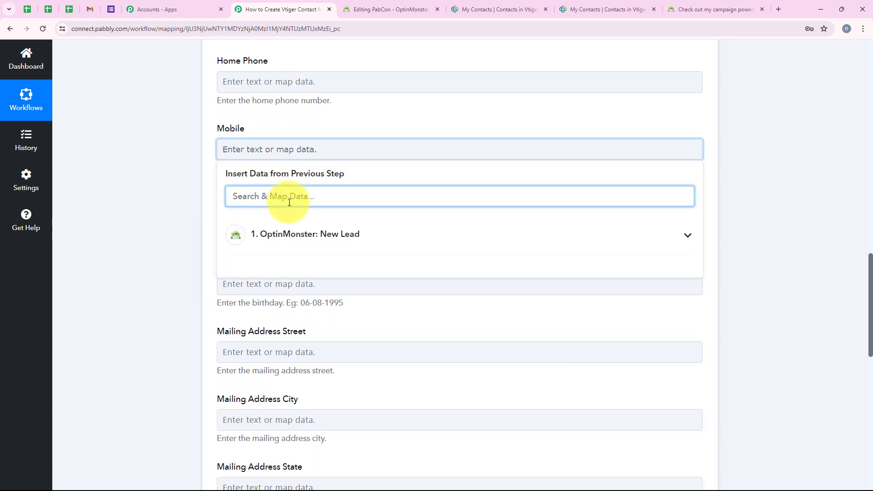
pyautogui.write('phone')
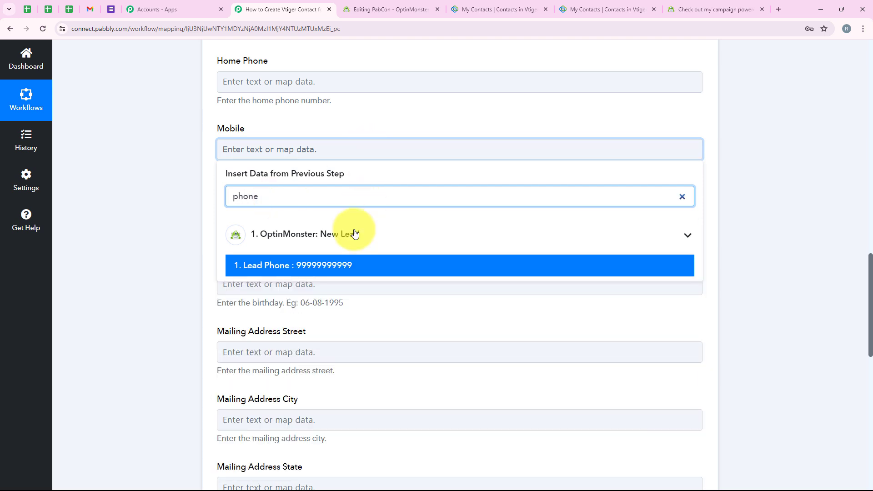
pyautogui.click(357, 264)
# Leave the remaining optional contact fields empty, then save the Create Contact action and send a test request.
pyautogui.scroll(-4, 136, 203)
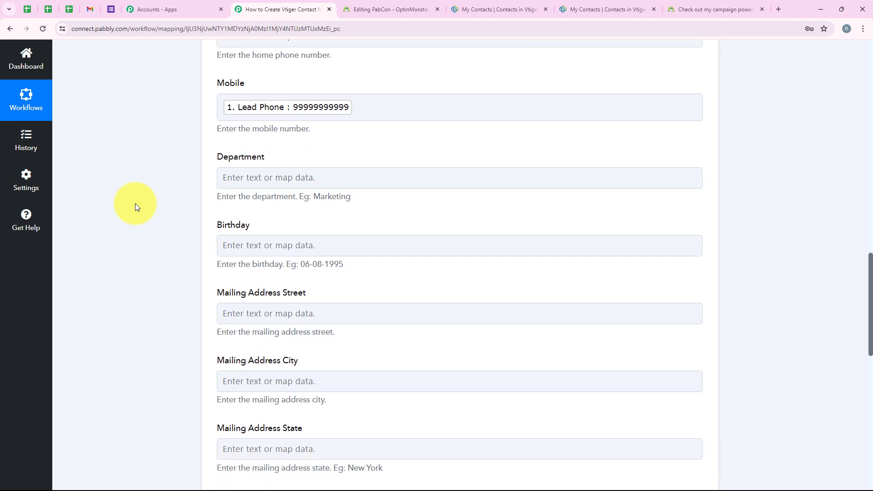
pyautogui.scroll(-5, 135, 203)
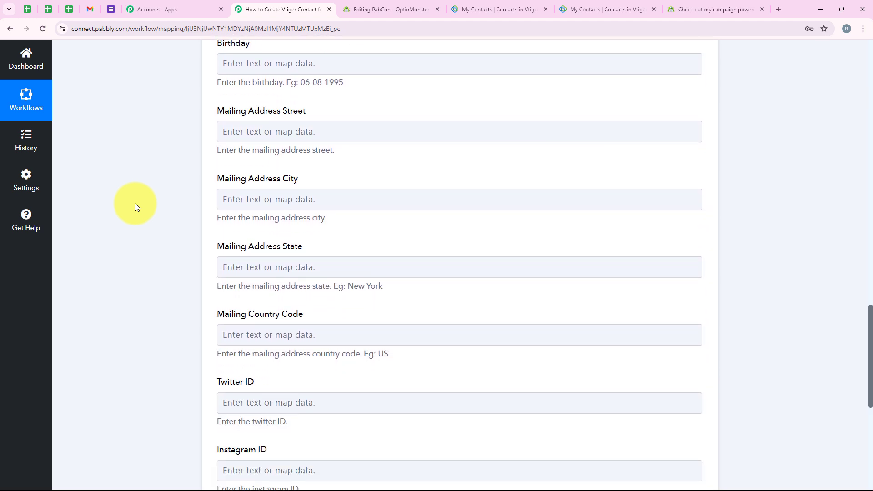
pyautogui.scroll(2, 138, 202)
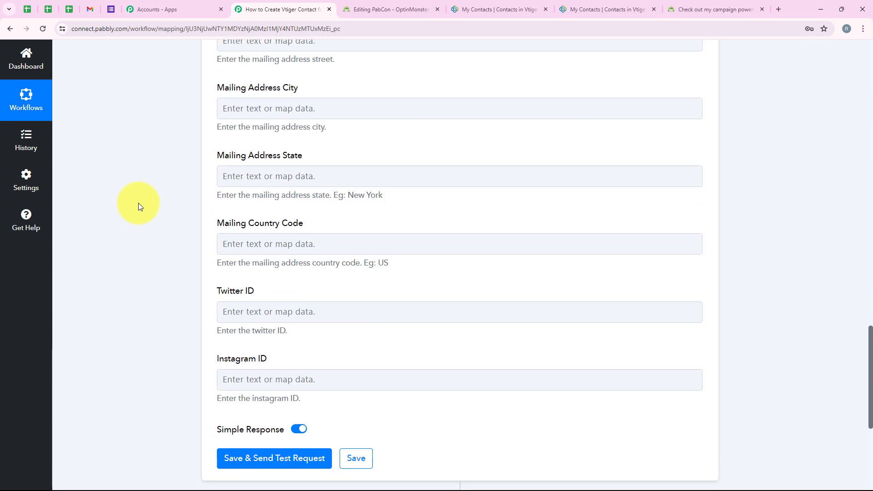
pyautogui.scroll(-6, 138, 203)
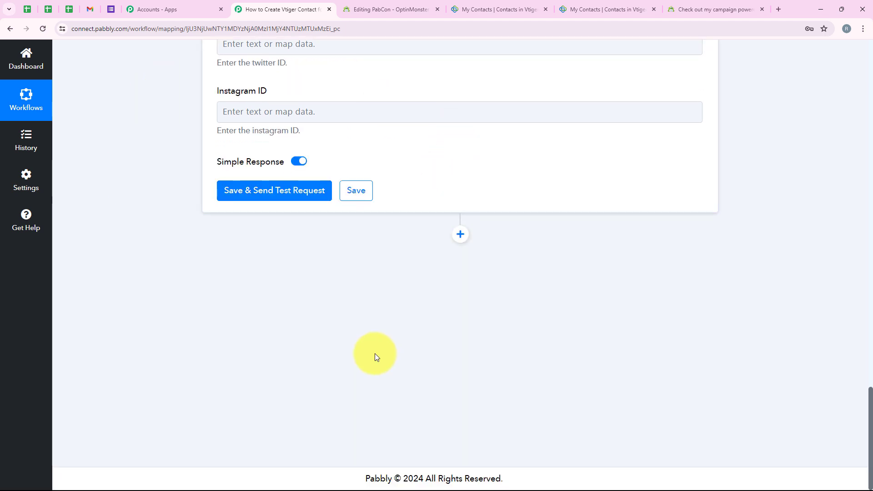
pyautogui.click(238, 190)
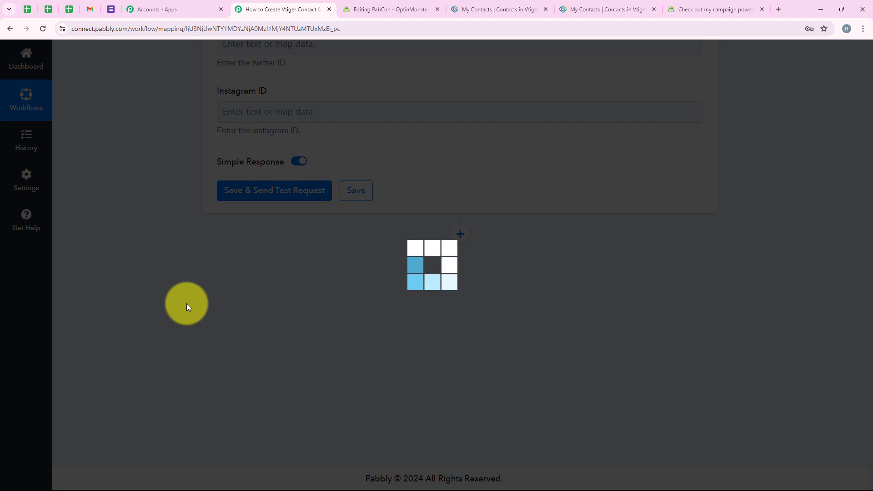
# Check the first name, last name, email and mobile values in the response received from Vtiger CRM.
pyautogui.scroll(-5, 437, 207)
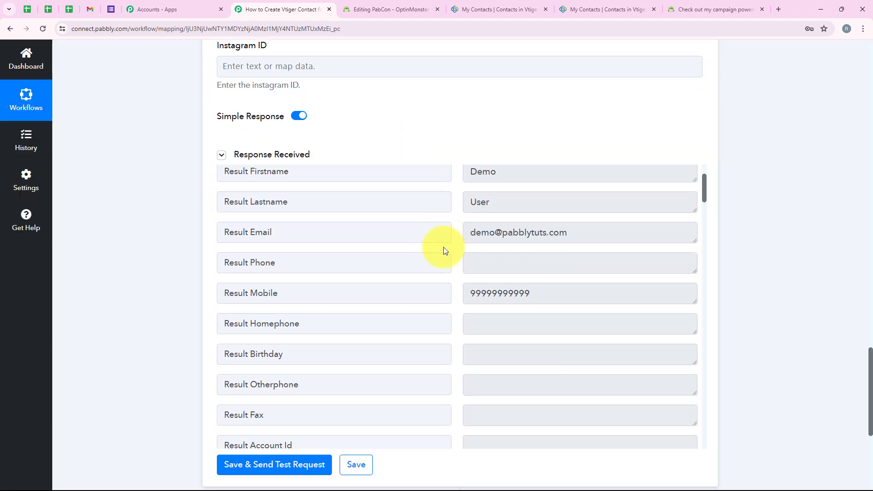
pyautogui.scroll(5, 447, 254)
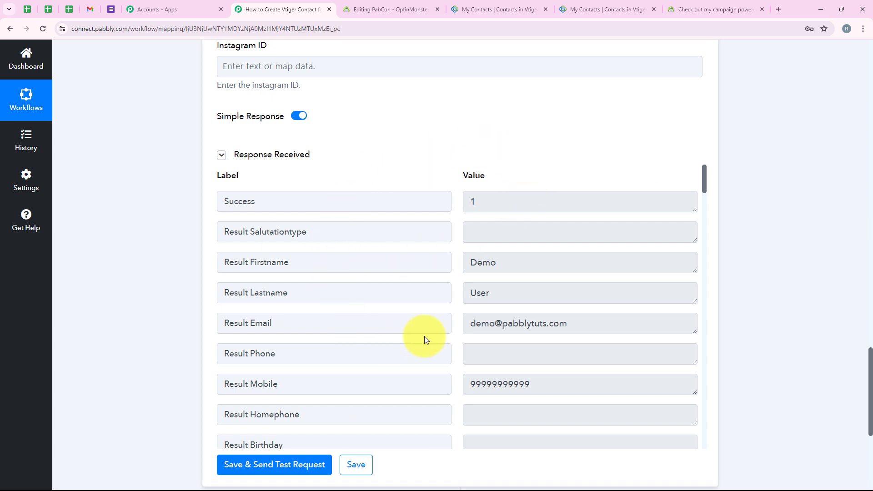
pyautogui.doubleClick(521, 257)
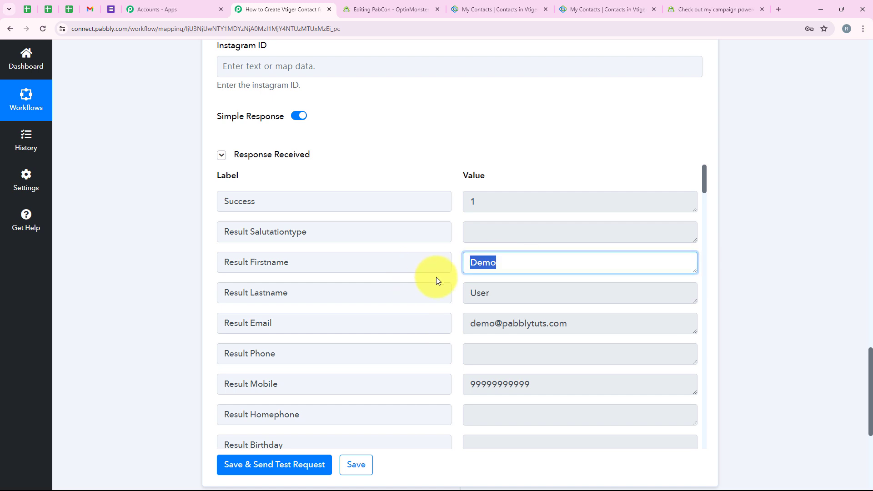
pyautogui.press('Tab')
pyautogui.click(561, 326)
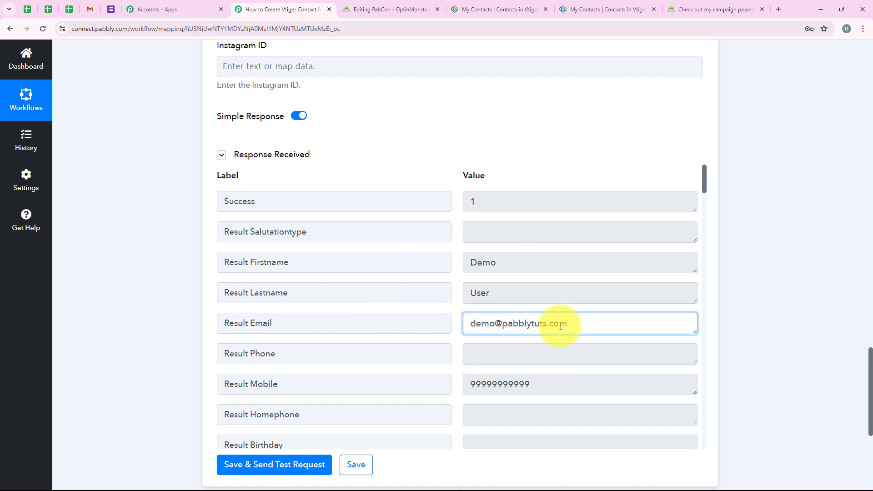
pyautogui.moveTo(561, 326); pyautogui.dragTo(471, 323)
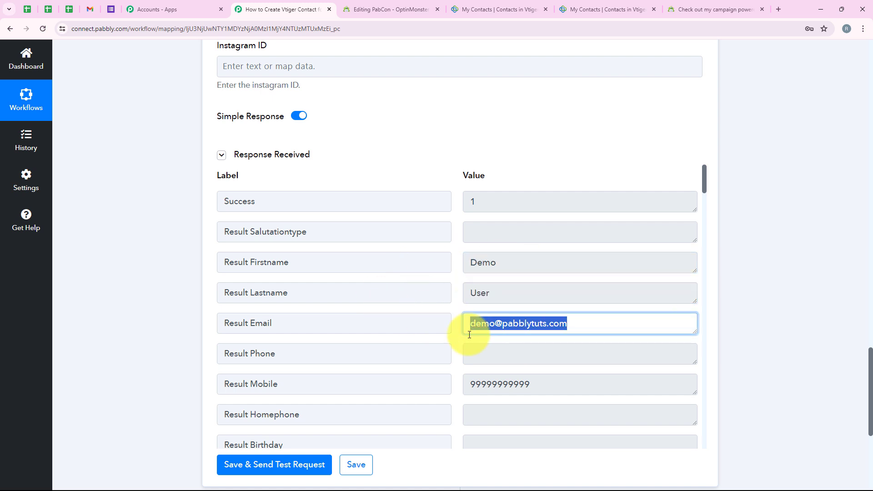
pyautogui.click(410, 159)
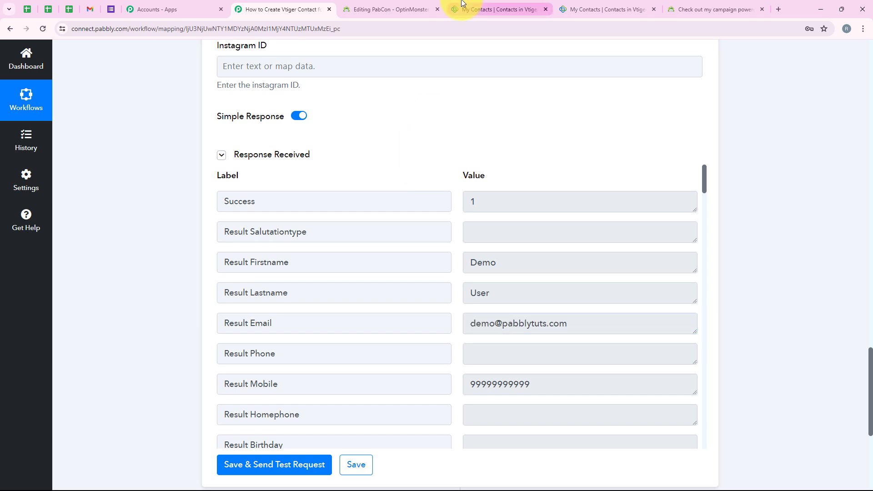
# Switch to Vtiger CRM to check the contacts list for the test contact, and return to the Pabbly Connect workflow.
pyautogui.click(459, 8)
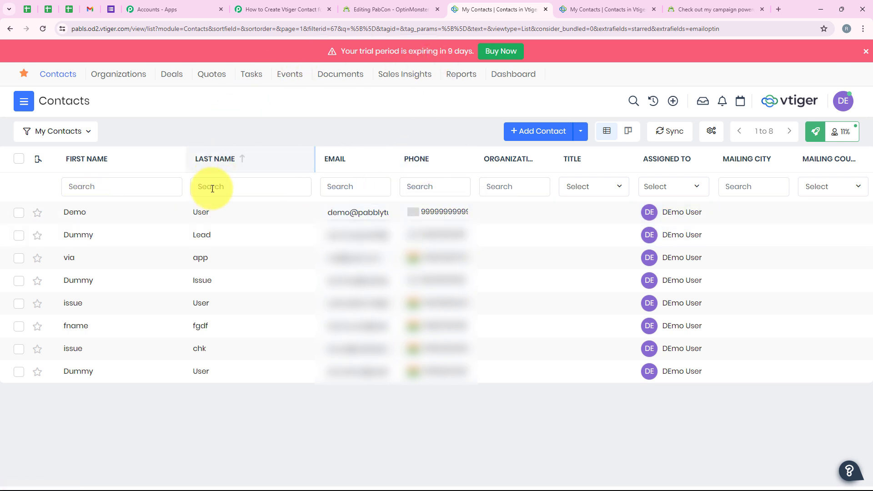
pyautogui.click(254, 6)
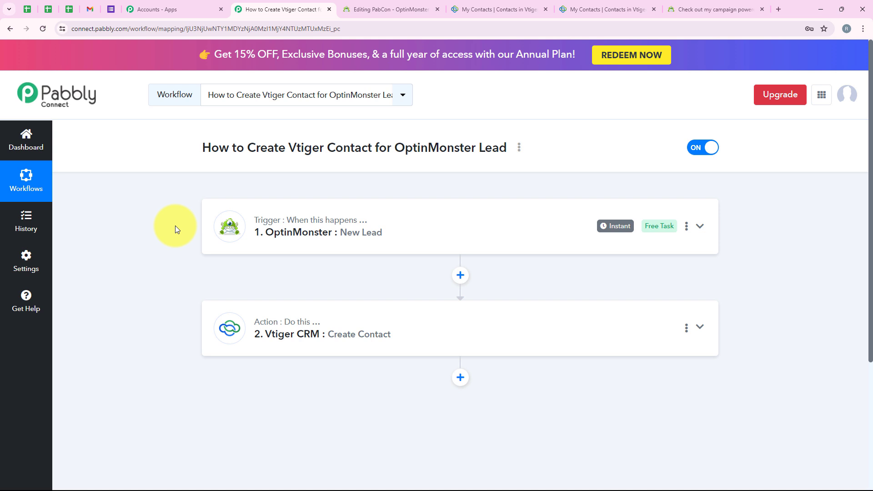
# Switch to the OptinMonster campaign page, reload it and accept the sign-up offer to open the subscription form.
pyautogui.click(714, 9)
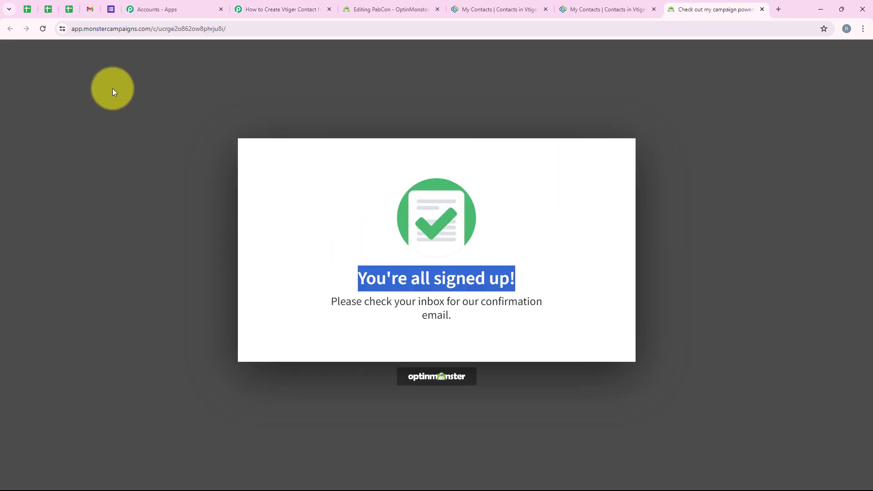
pyautogui.click(44, 30)
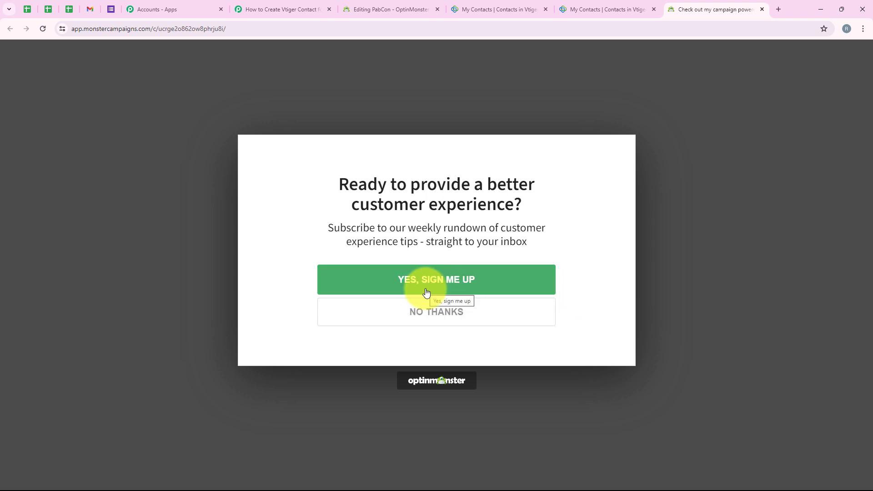
pyautogui.click(426, 292)
# Fill in the form's name, email and phone number with the second saved autofill entry and submit the subscription.
pyautogui.click(384, 246)
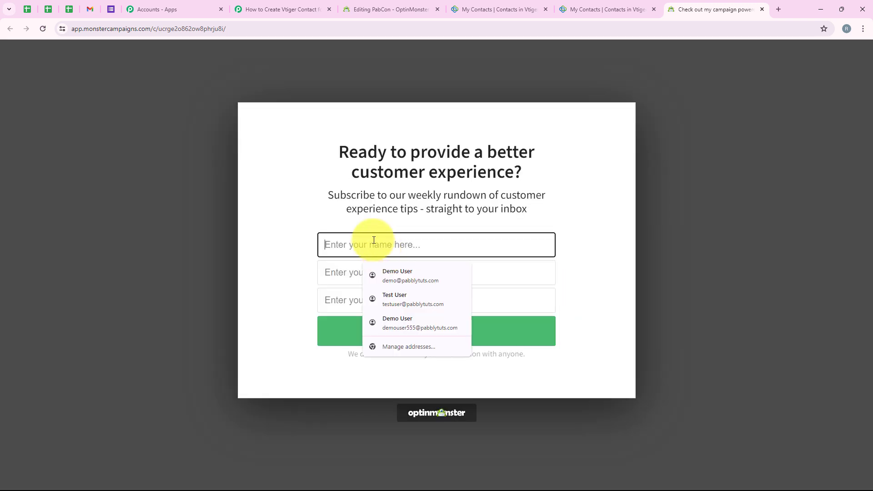
pyautogui.click(408, 298)
pyautogui.moveTo(323, 276); pyautogui.dragTo(428, 275)
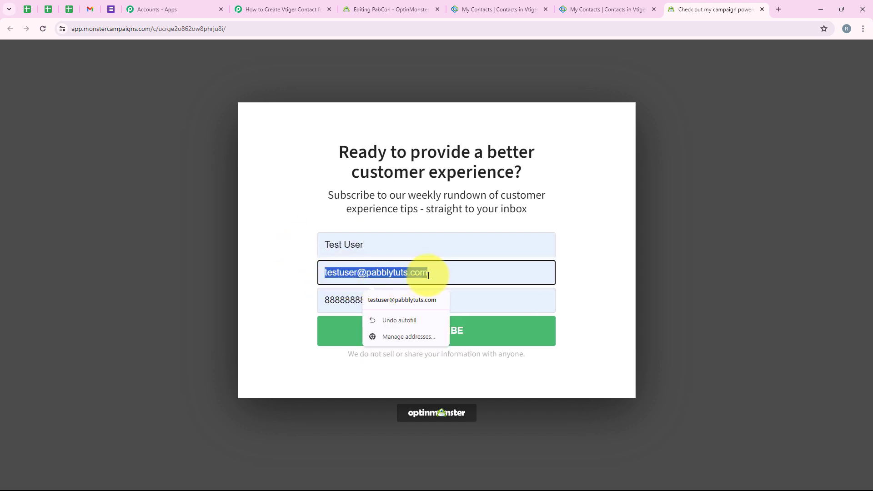
pyautogui.click(321, 224)
pyautogui.click(382, 299)
pyautogui.moveTo(382, 299); pyautogui.dragTo(312, 302)
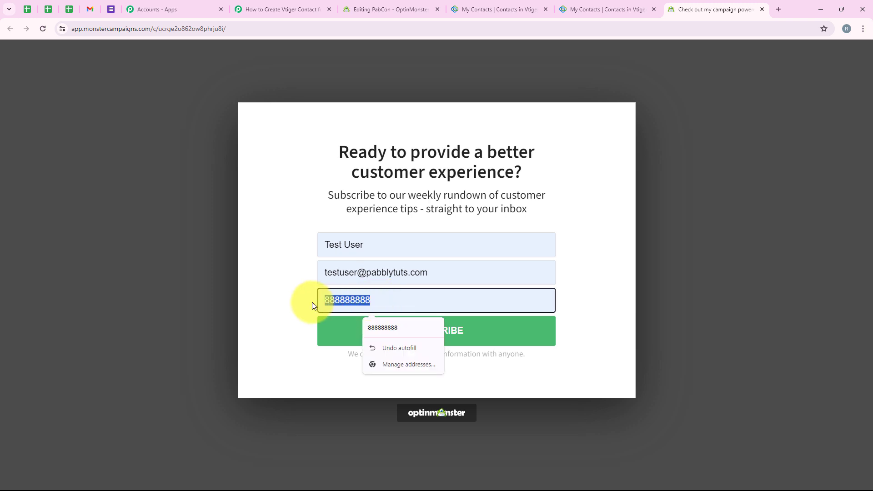
pyautogui.click(307, 293)
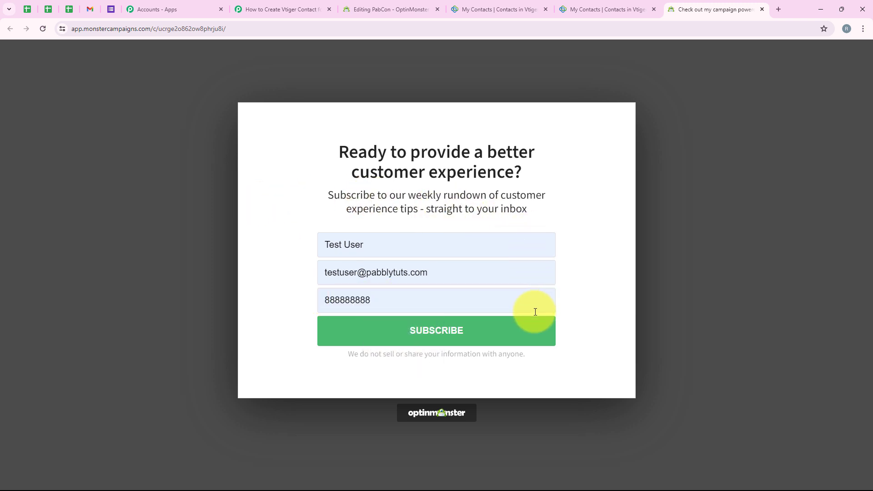
pyautogui.click(529, 344)
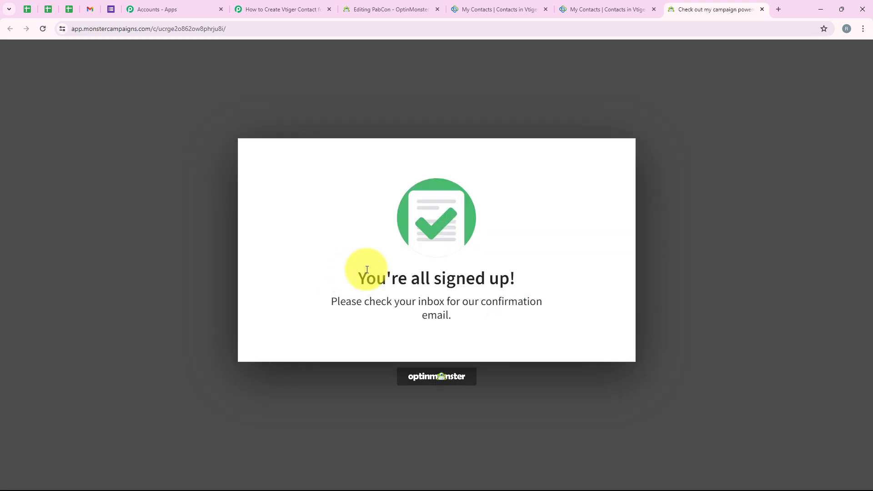
pyautogui.moveTo(357, 275); pyautogui.dragTo(496, 267)
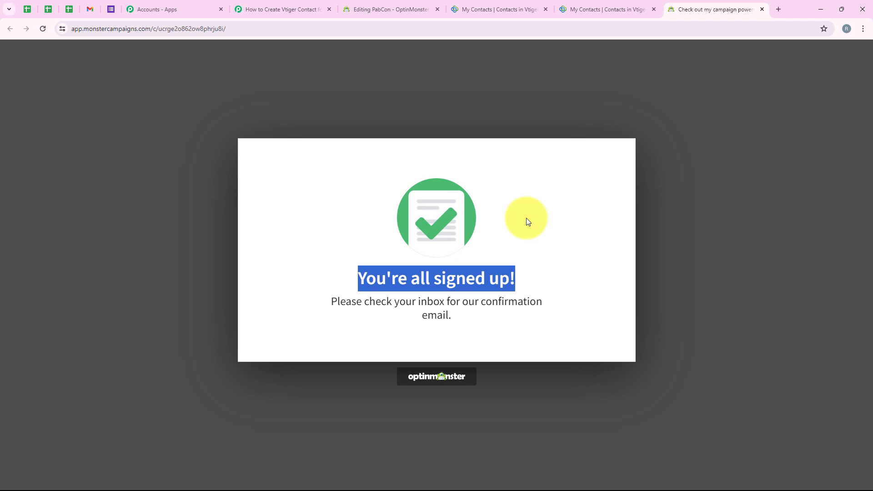
# Reload the Vtiger CRM contacts list to check for the new lead, widen its Email column, and return to the Pabbly Connect workflow.
pyautogui.click(497, 8)
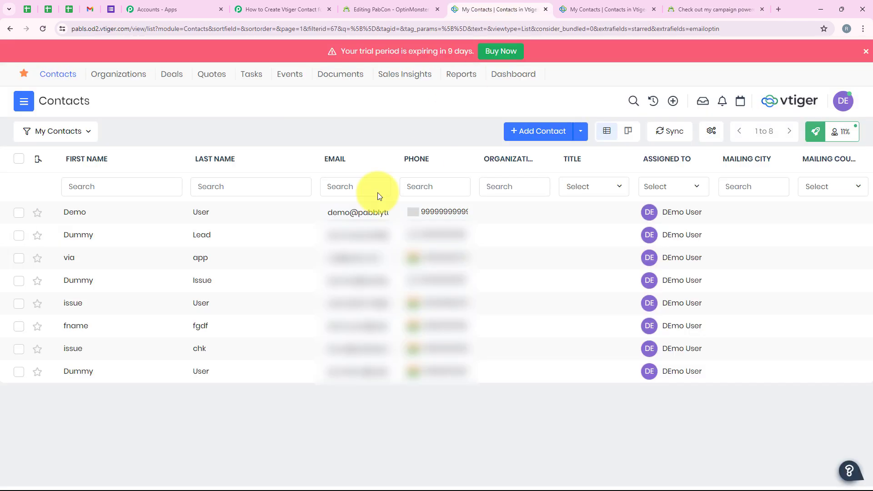
pyautogui.click(41, 29)
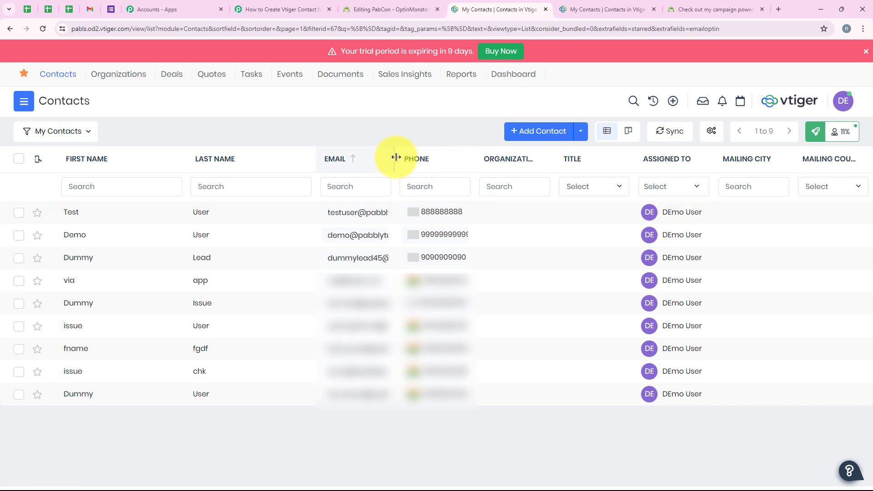
pyautogui.moveTo(396, 156); pyautogui.dragTo(422, 159)
pyautogui.click(318, 9)
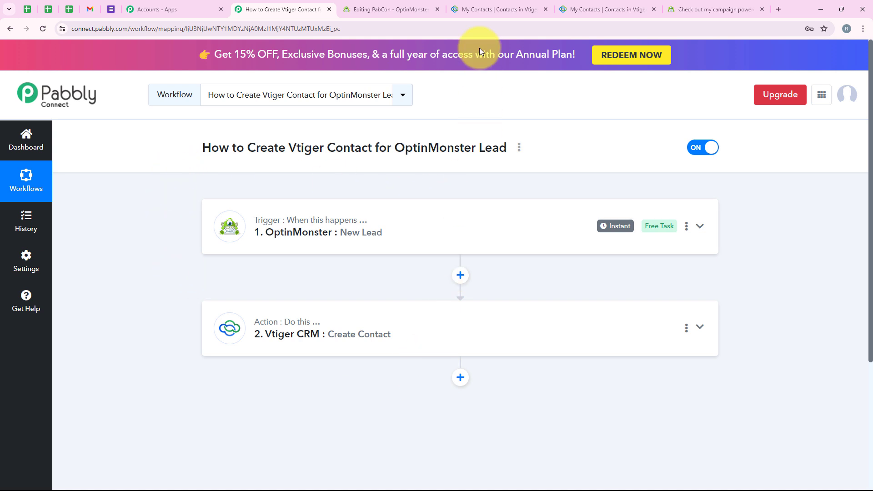
# Select the first two contacts in the Vtiger CRM contacts list and return to the Pabbly Connect workflow.
pyautogui.click(494, 9)
pyautogui.click(18, 236)
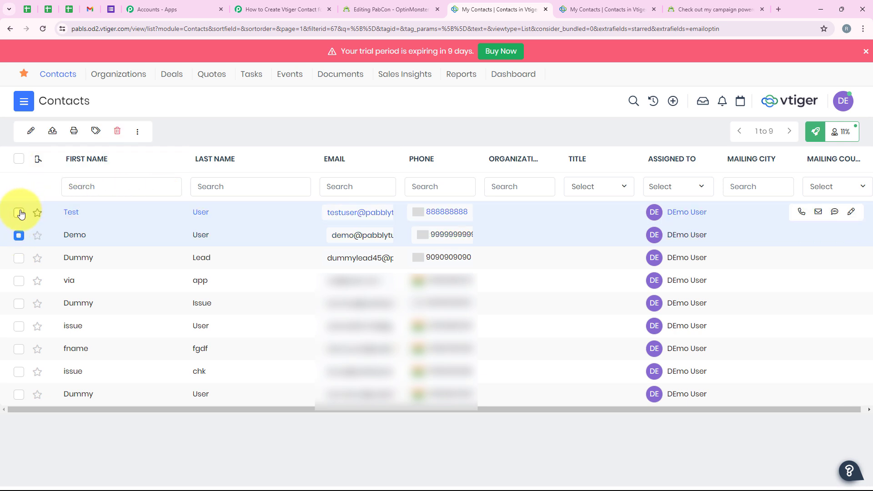
pyautogui.click(19, 212)
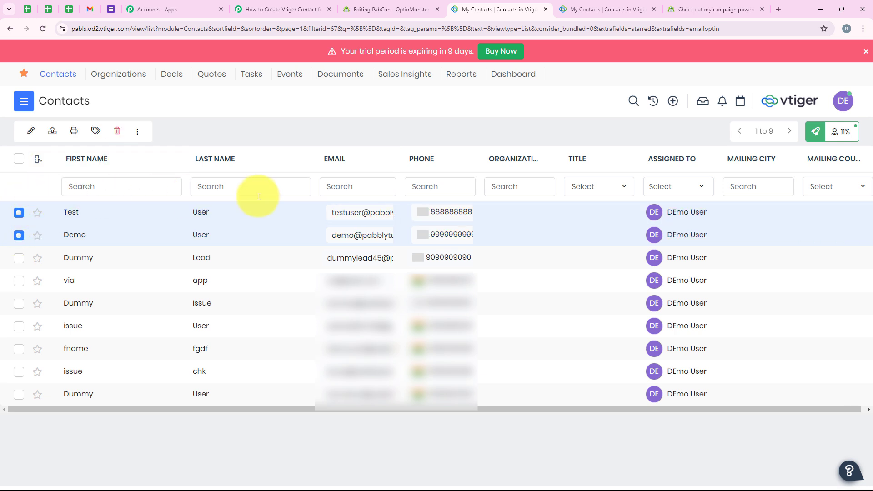
pyautogui.click(287, 9)
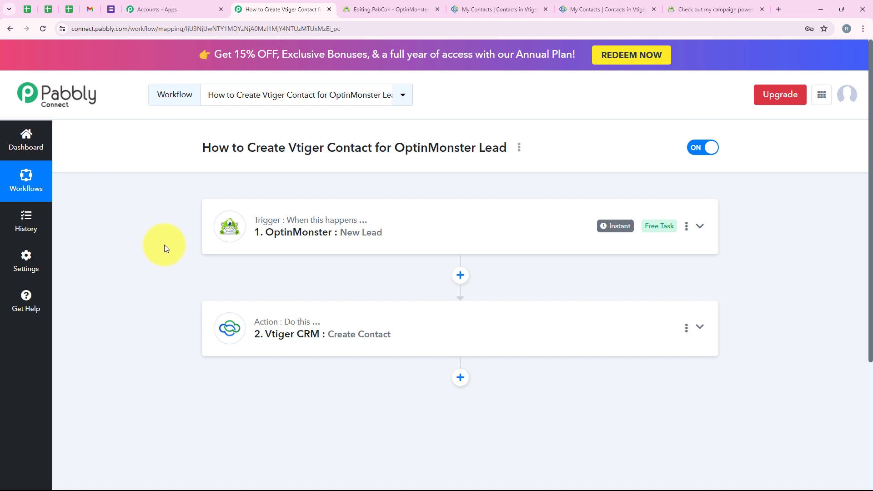